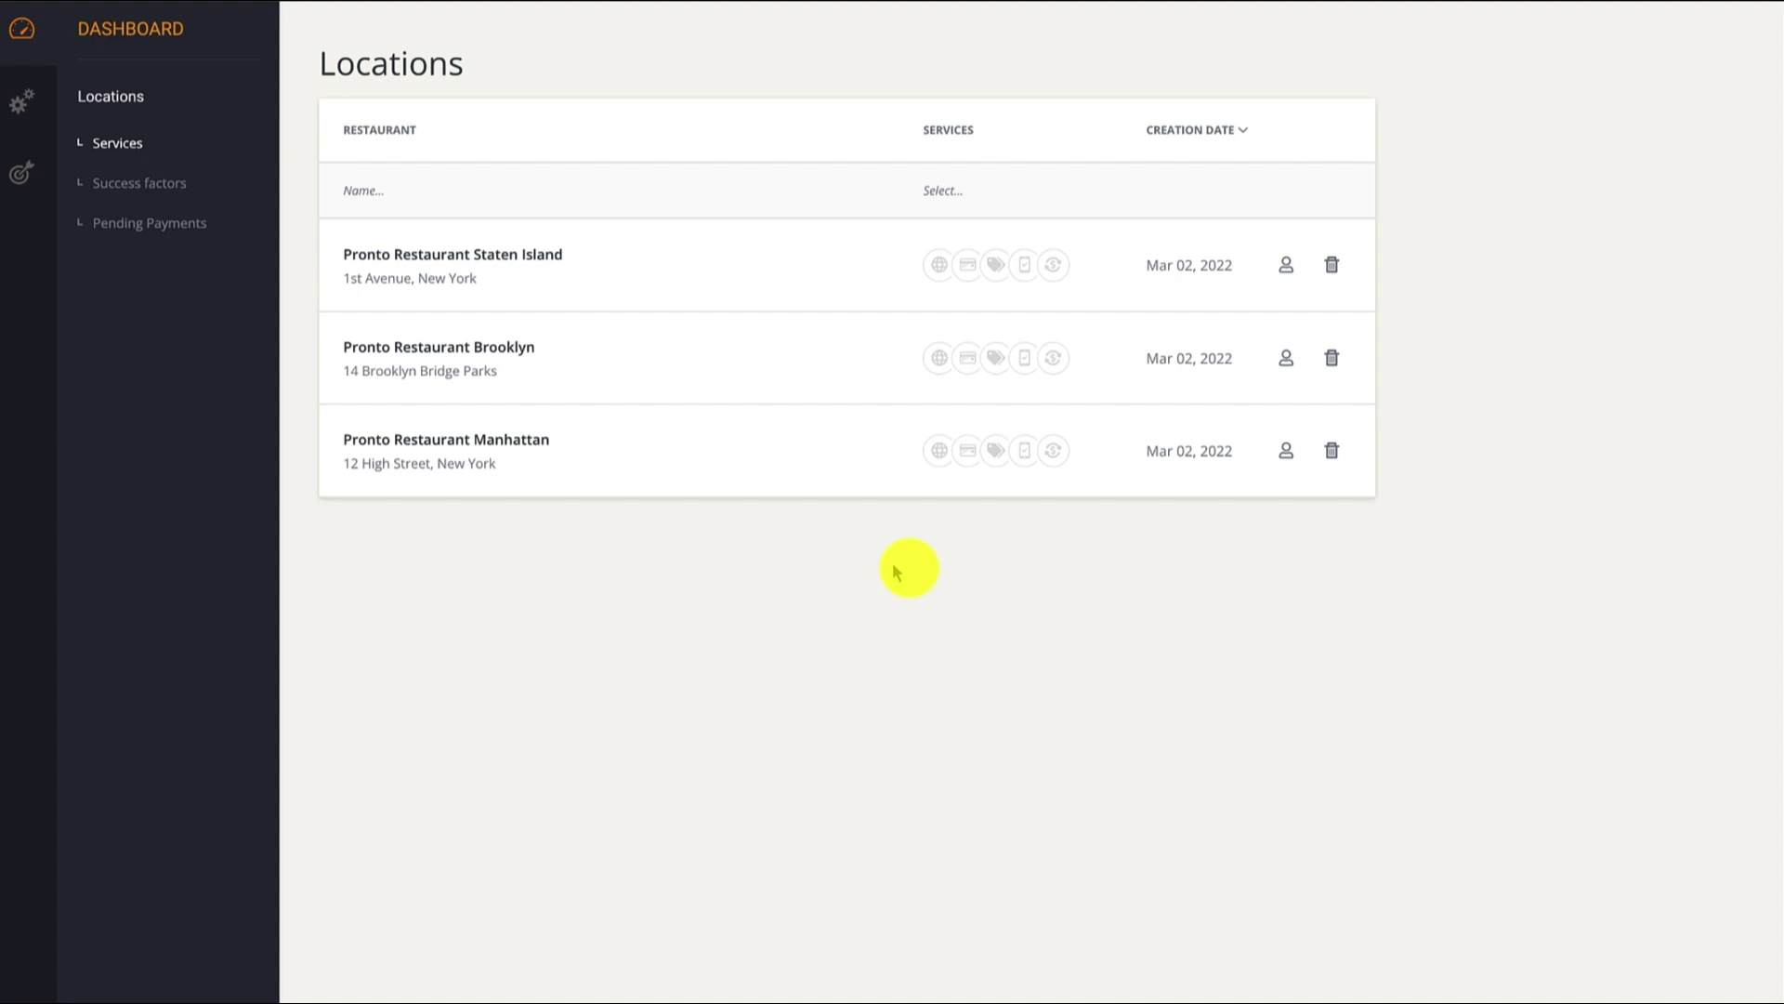
Go to Setup > Menus to view First Menu and its three Pronto Restaurant locations.
click(35, 104)
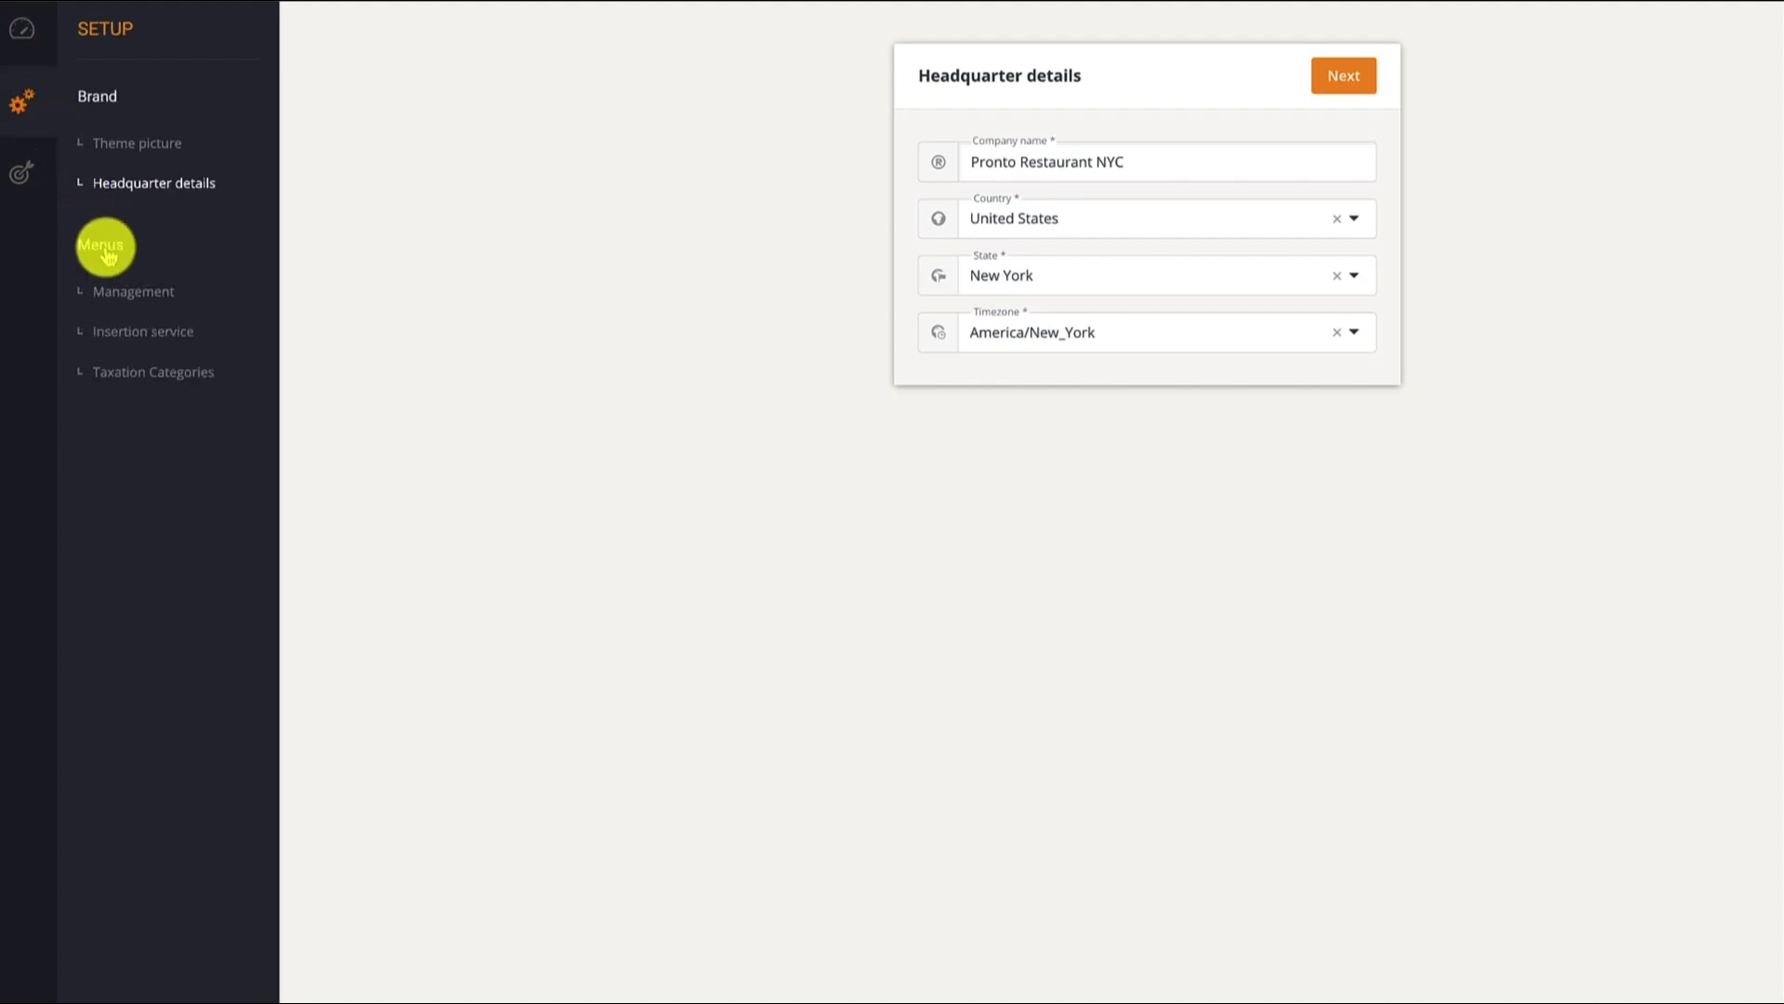
click(128, 290)
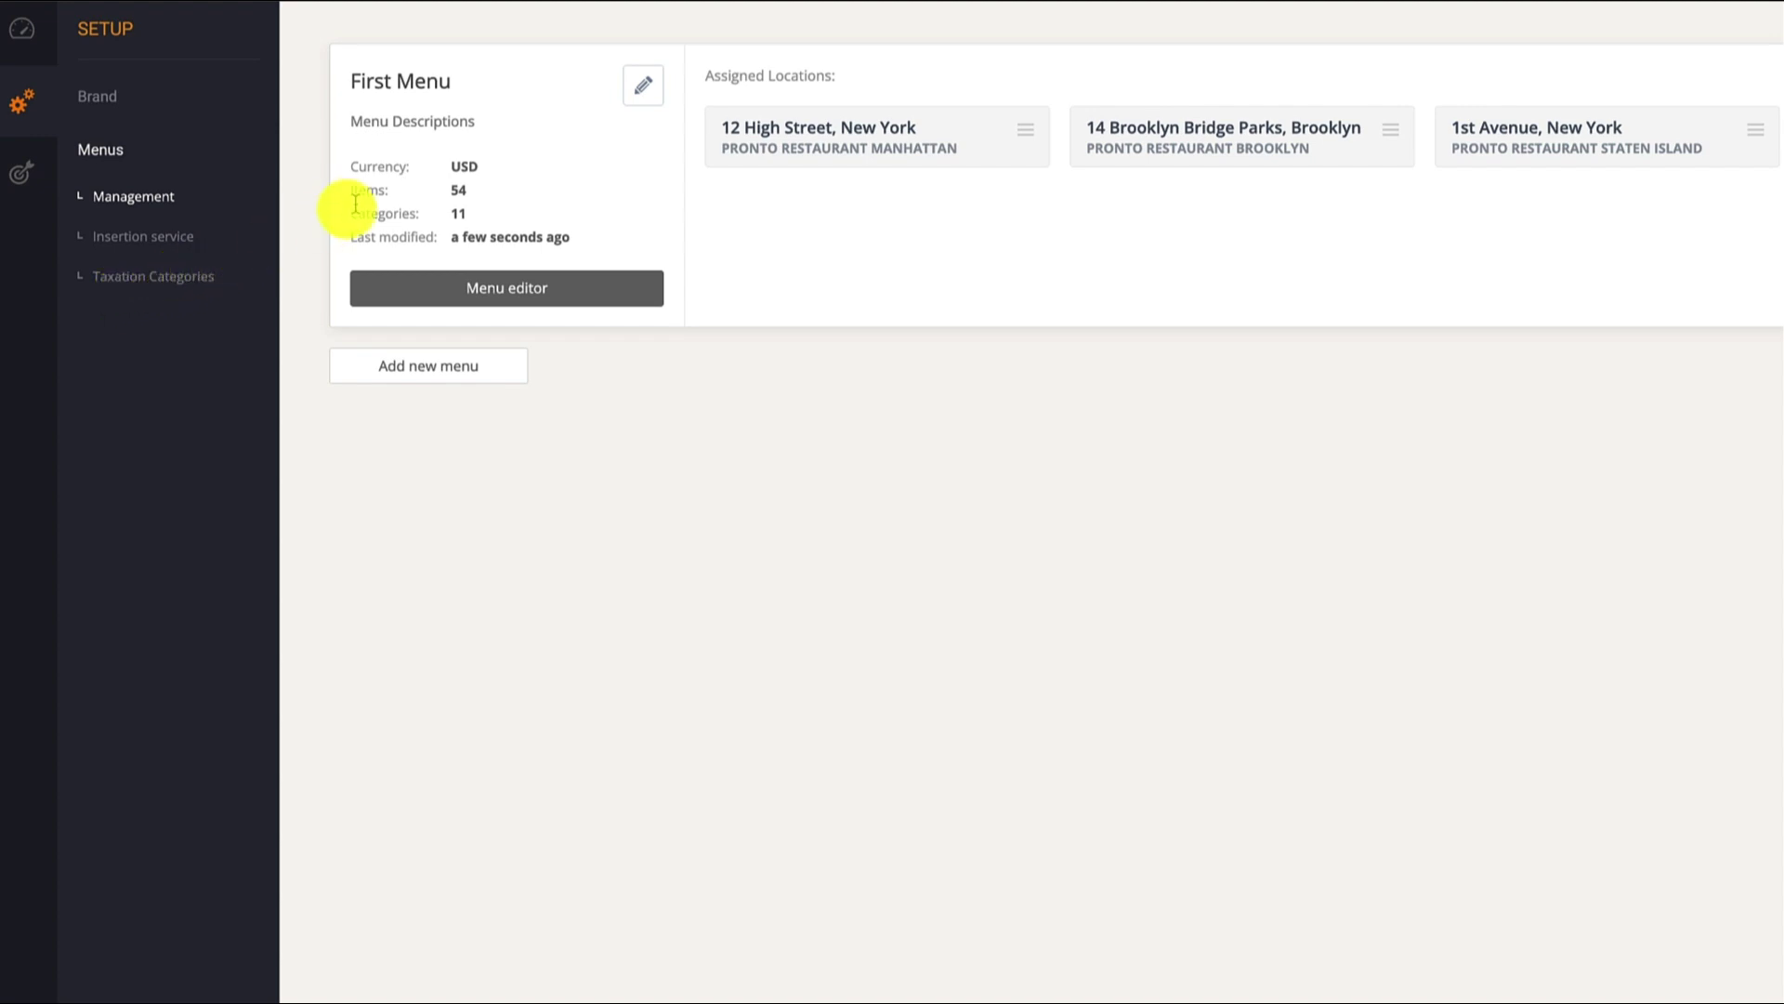
Rename First Menu to 'Standard Menu' with description 'Main menu for all locations'.
click(642, 92)
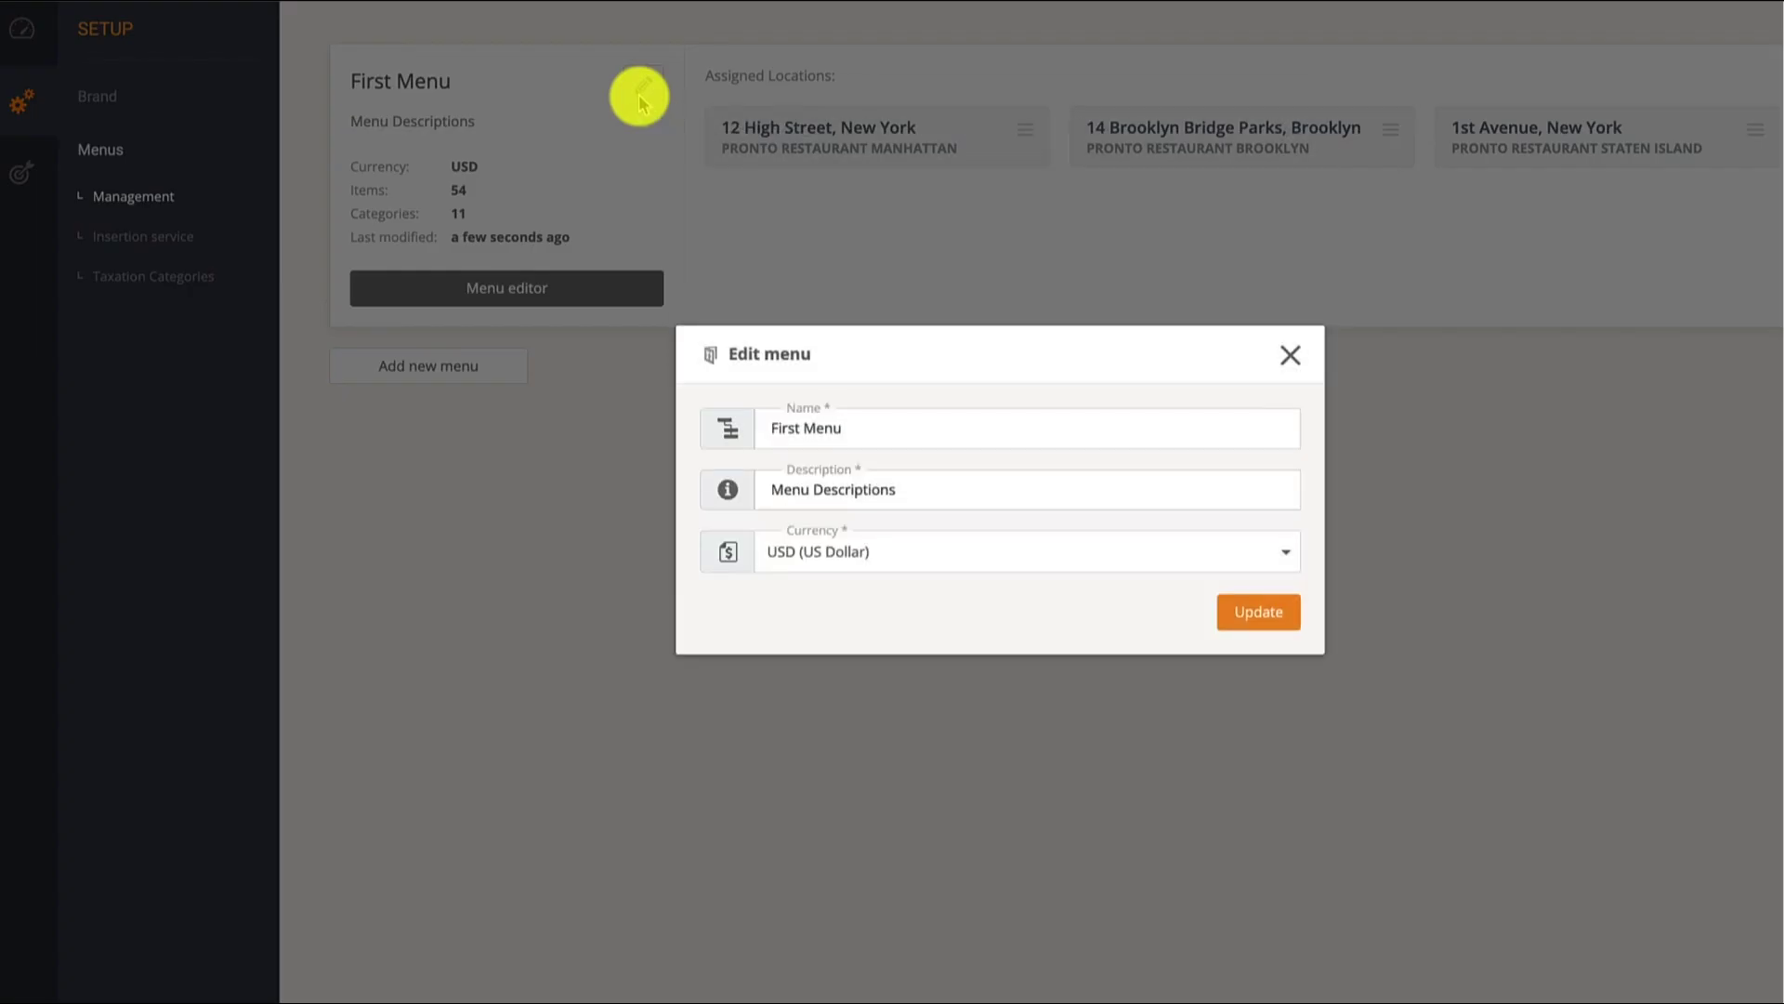
triple_click(829, 409)
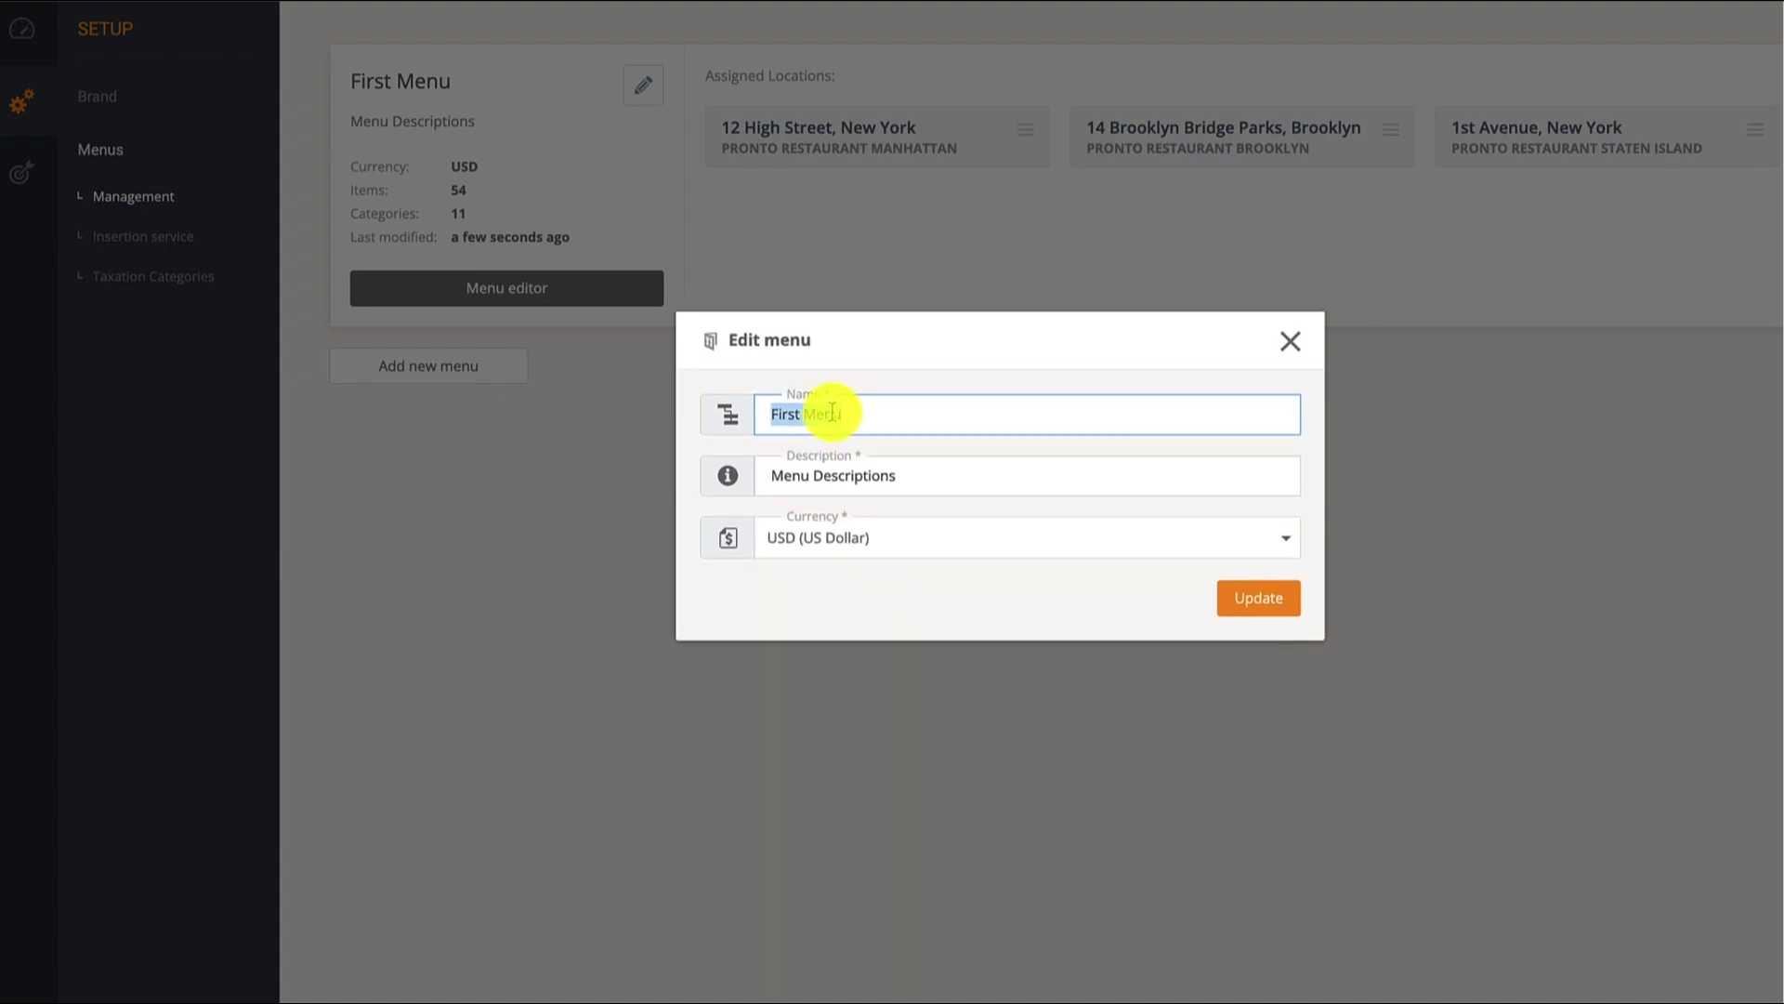
text(Standard)
text( Menu)
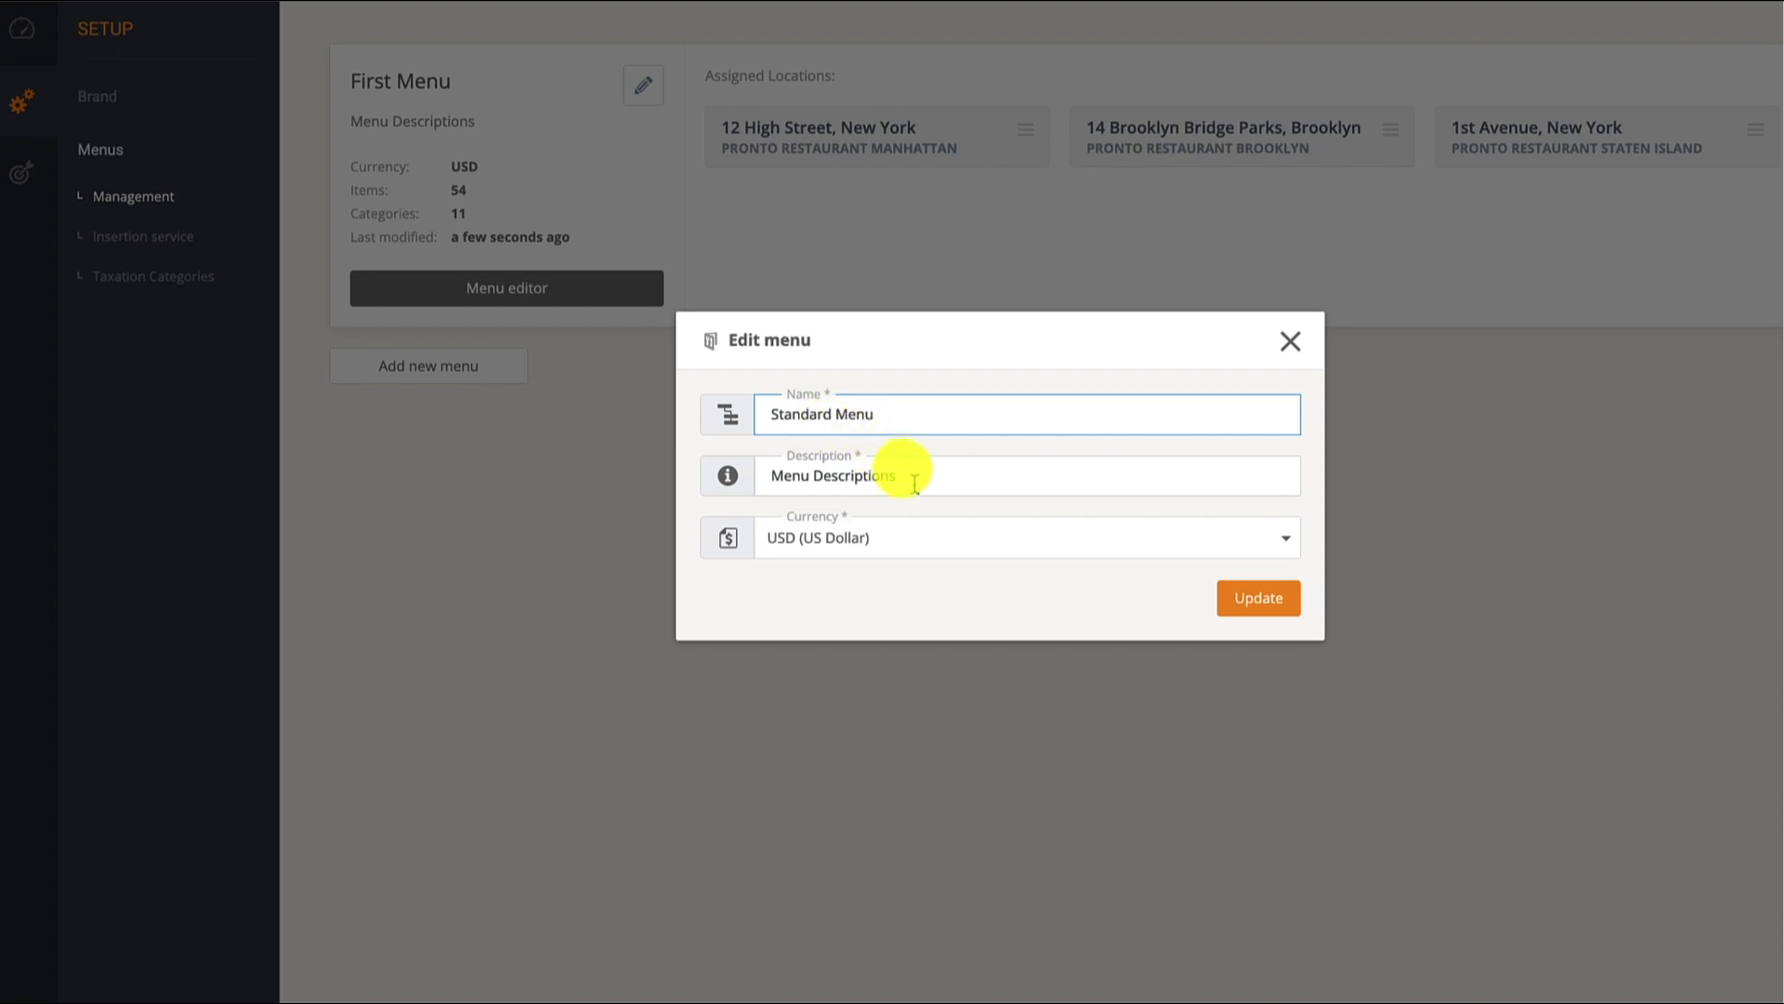
drag(898, 475, 757, 476)
text(Main menu)
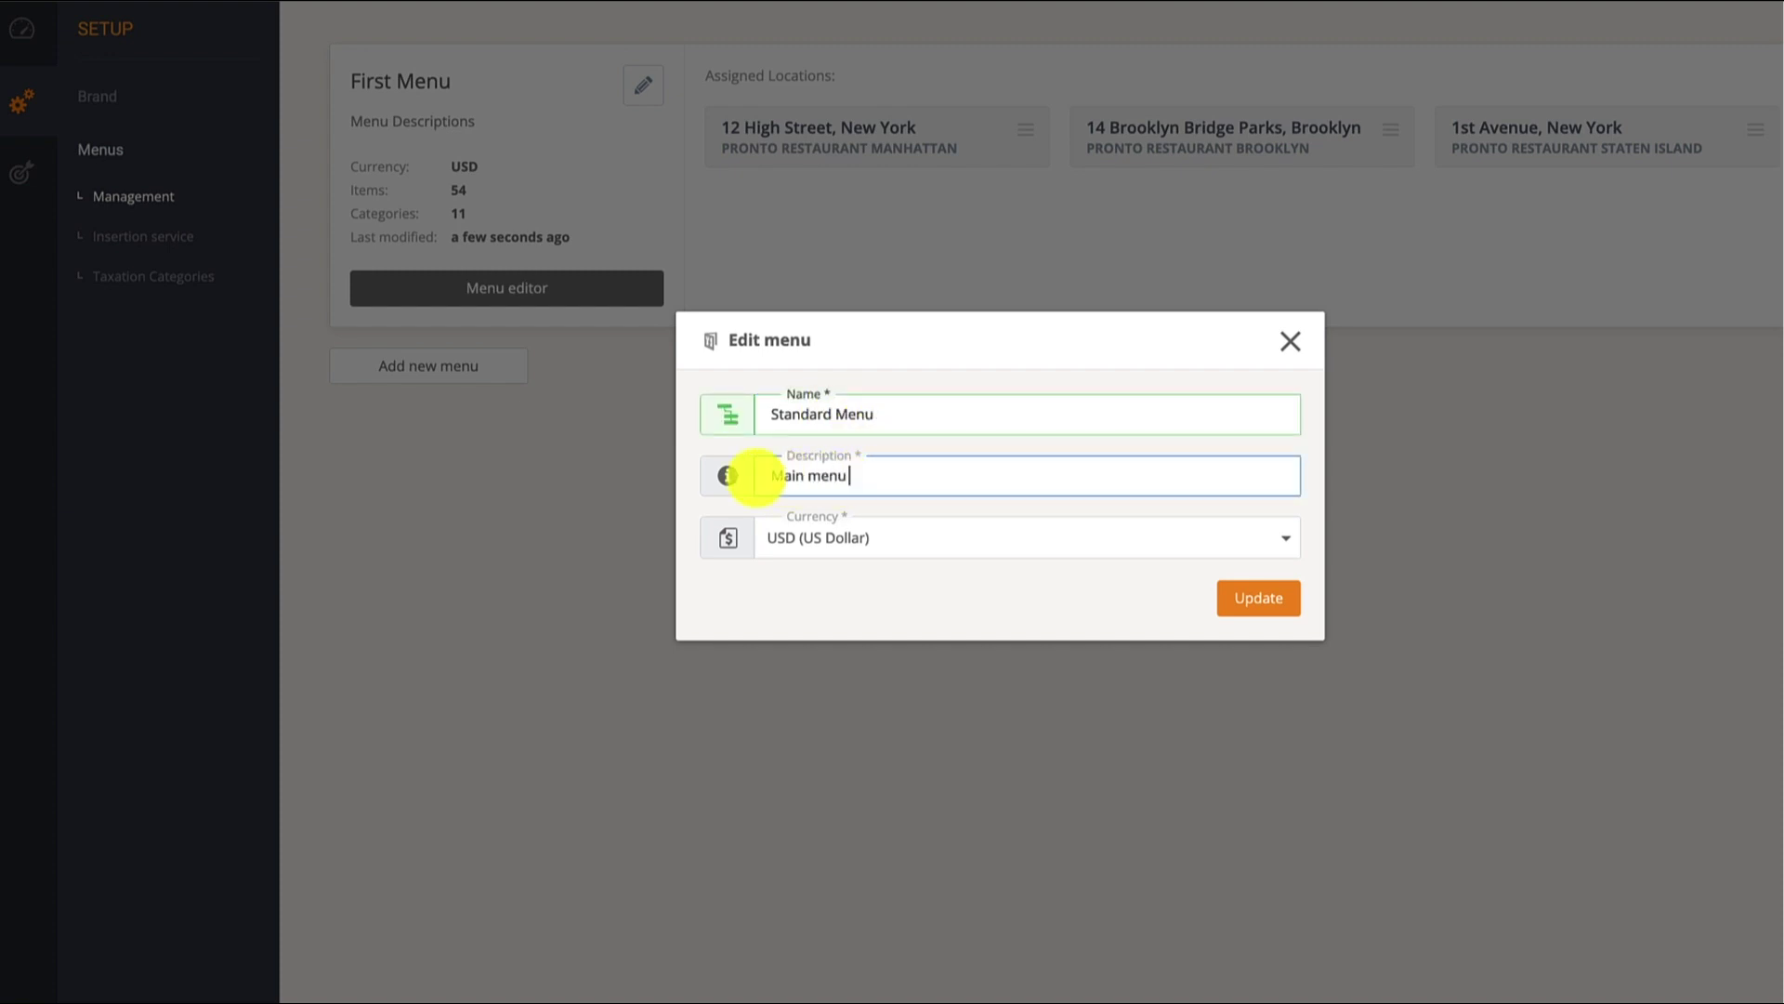
text( for all locations)
Set the menu currency to US Dollar and save the changes.
click(1289, 552)
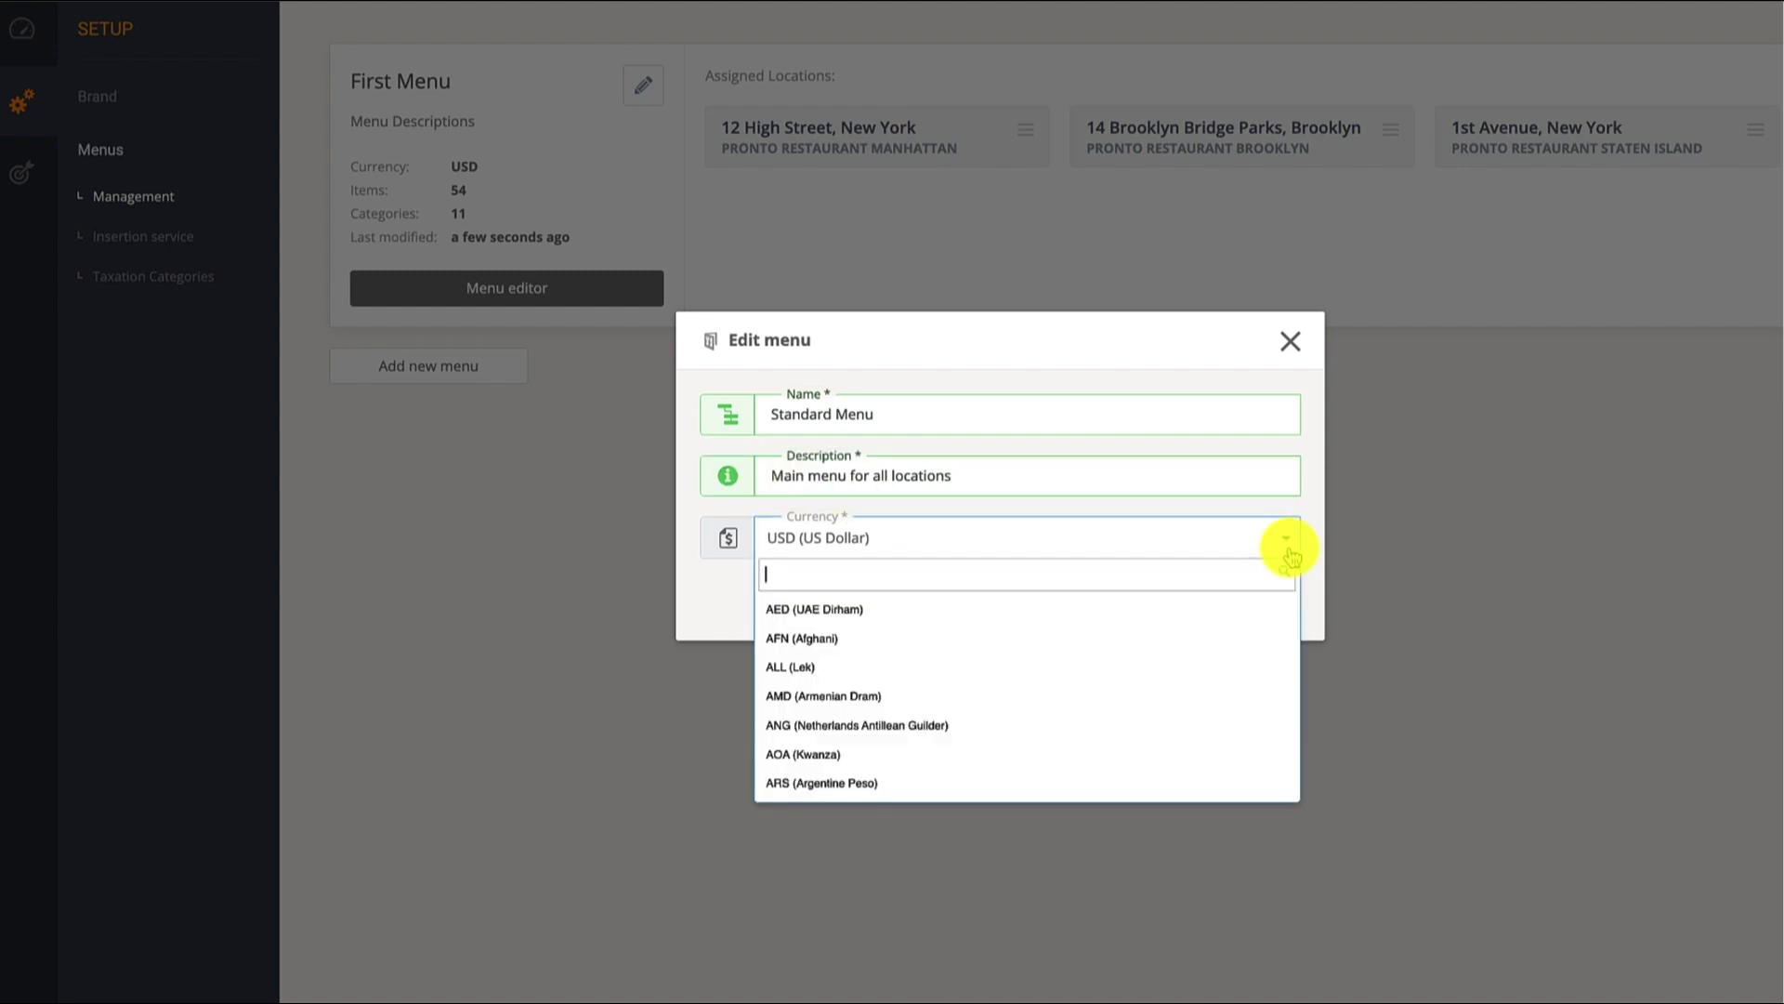
text(usd)
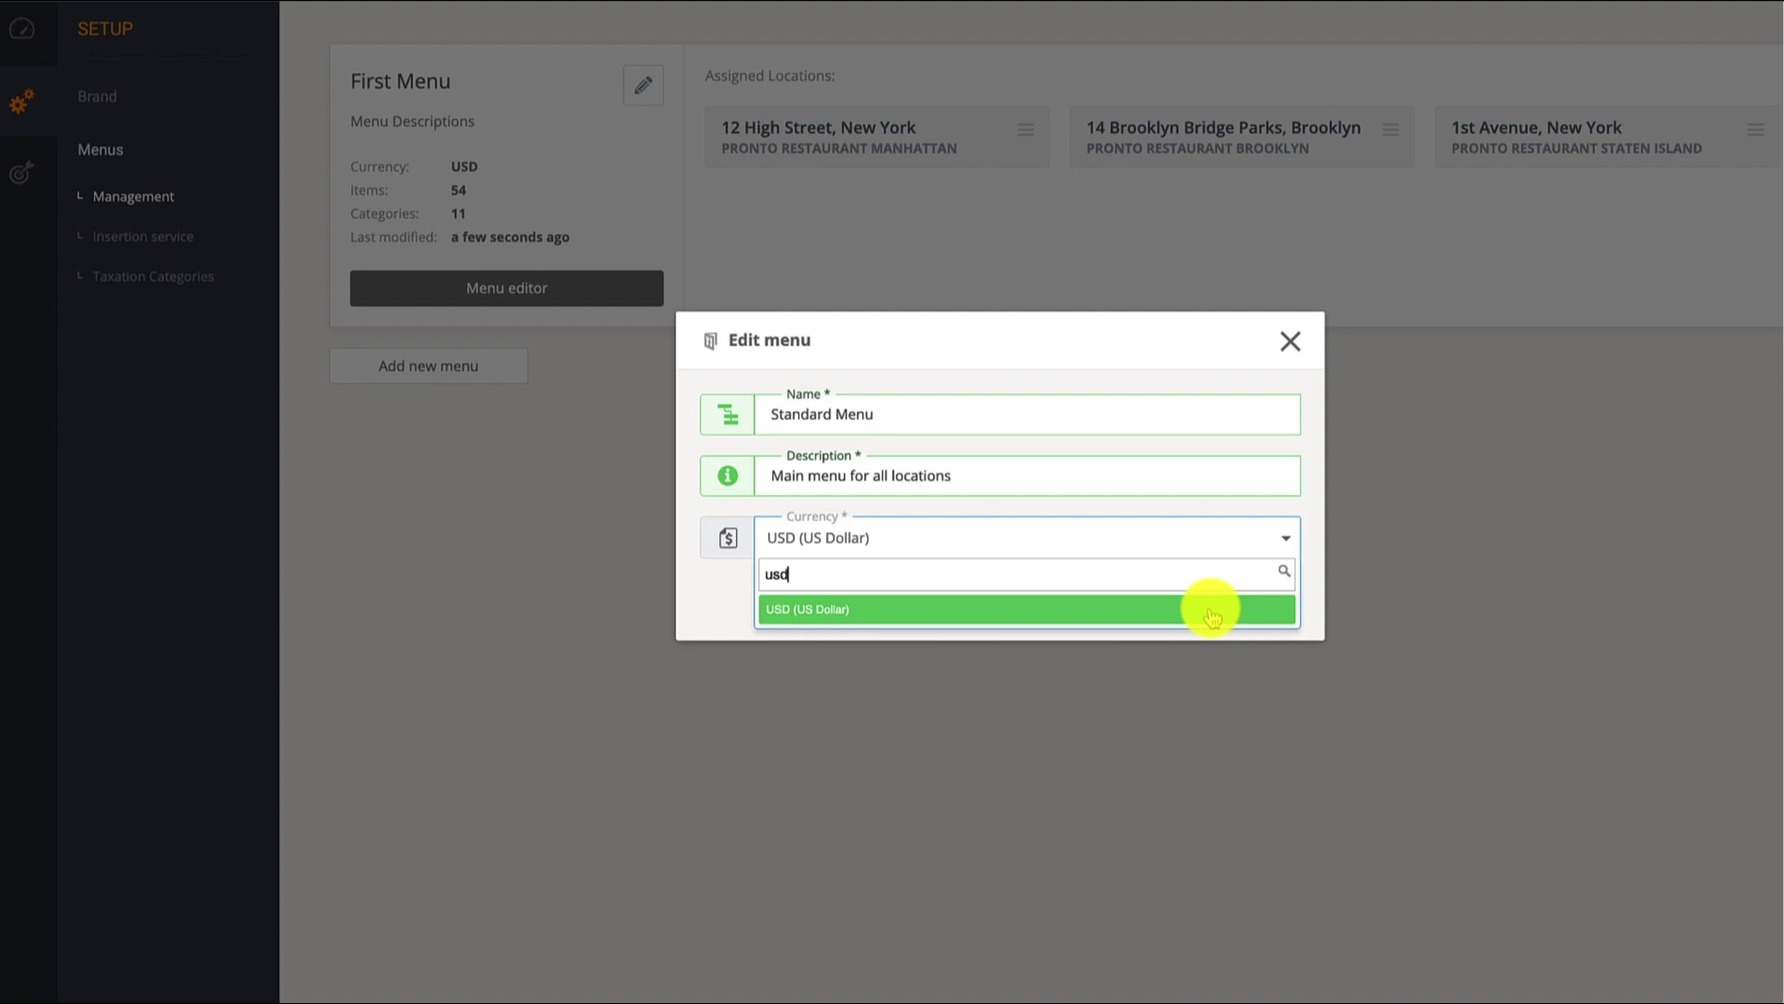
click(1211, 612)
click(1262, 603)
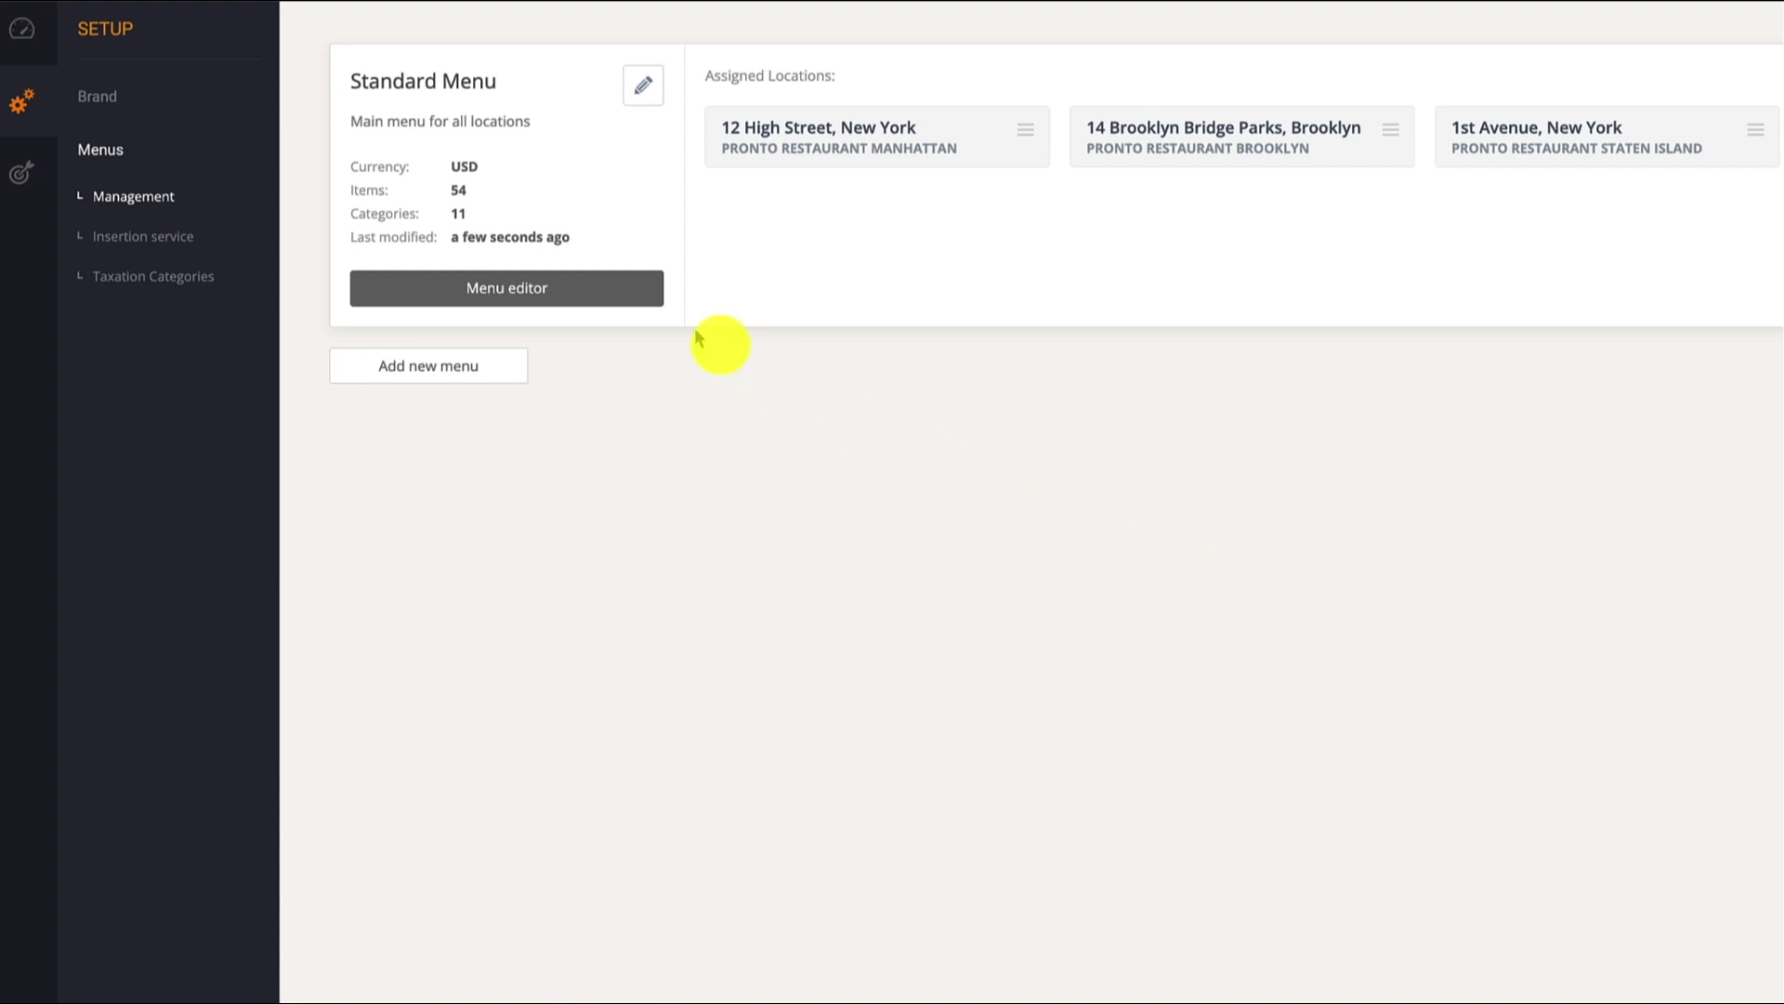
click(632, 296)
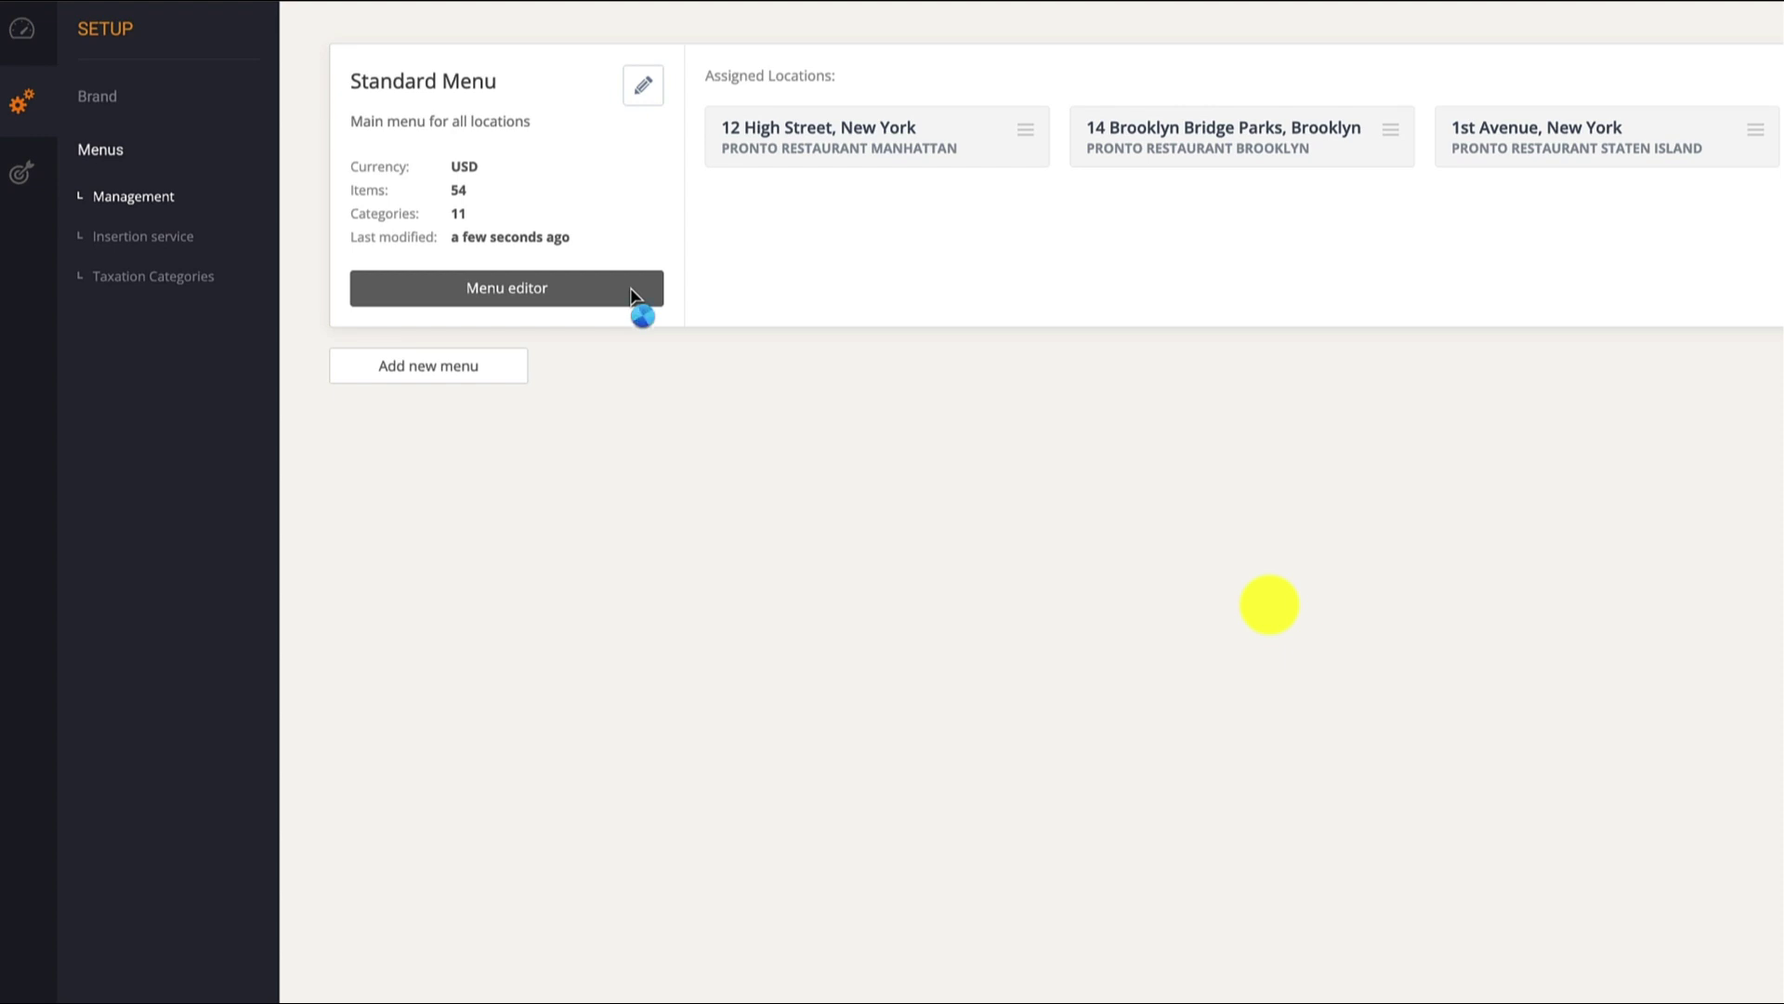
mouse_move(634, 265)
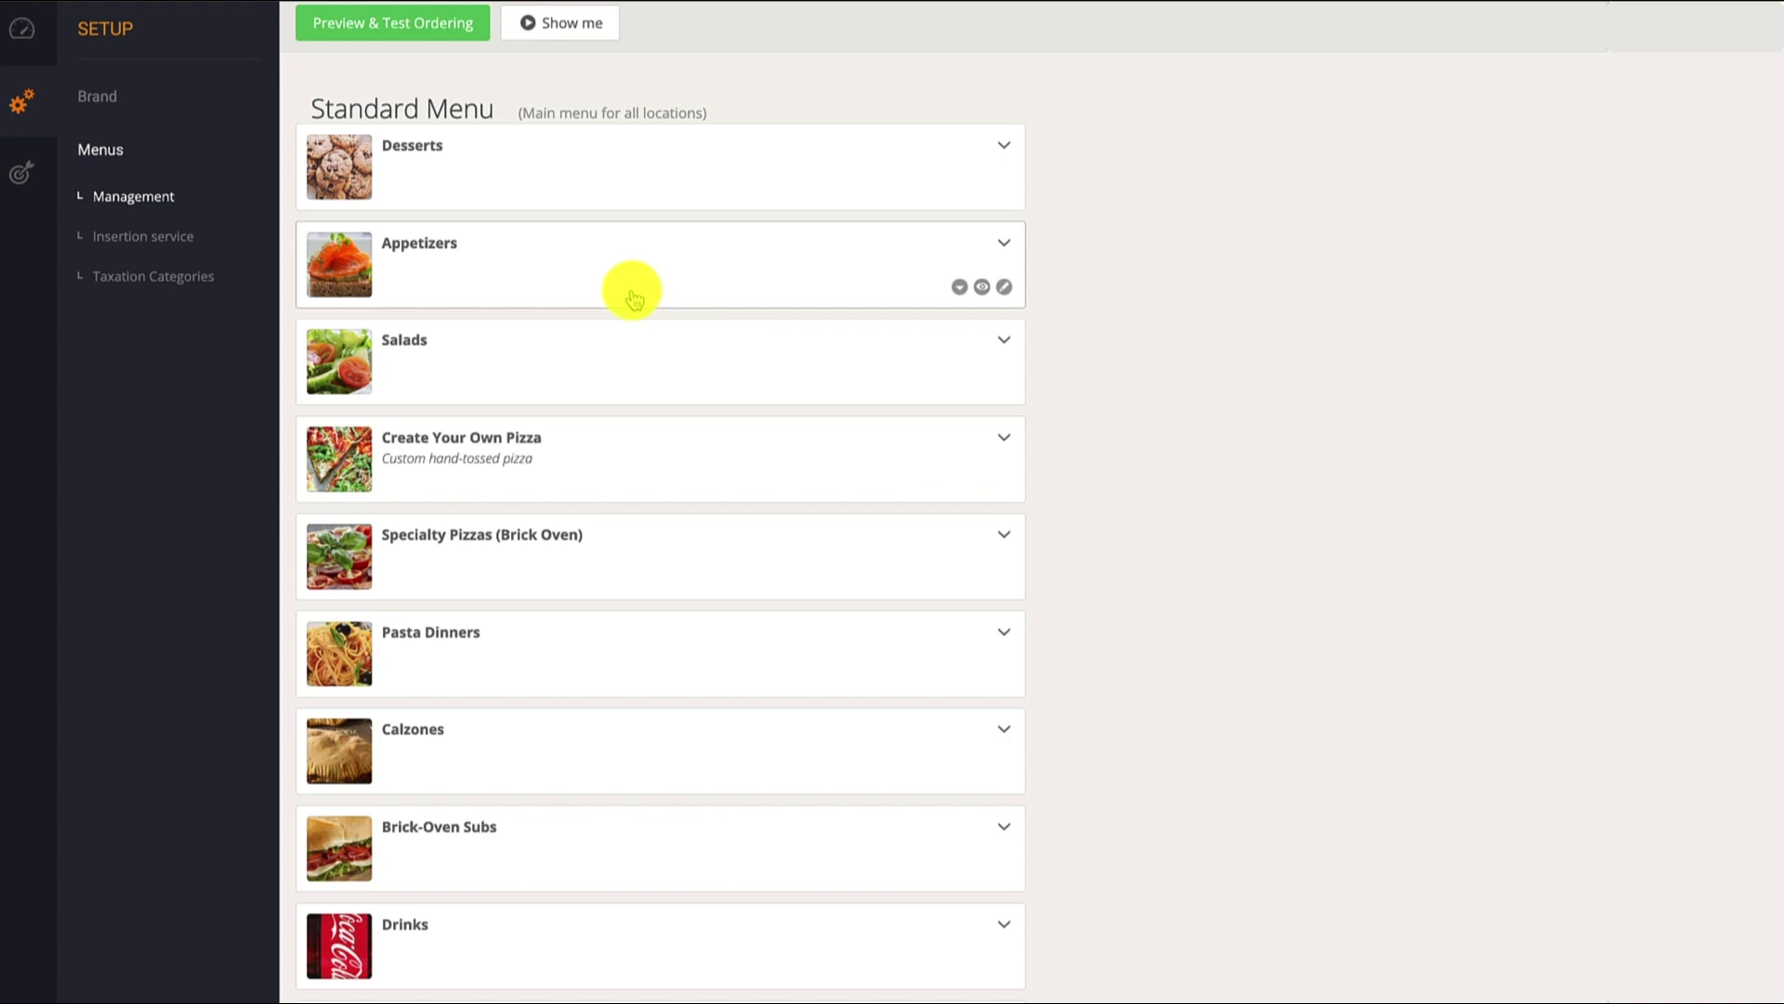
click(632, 297)
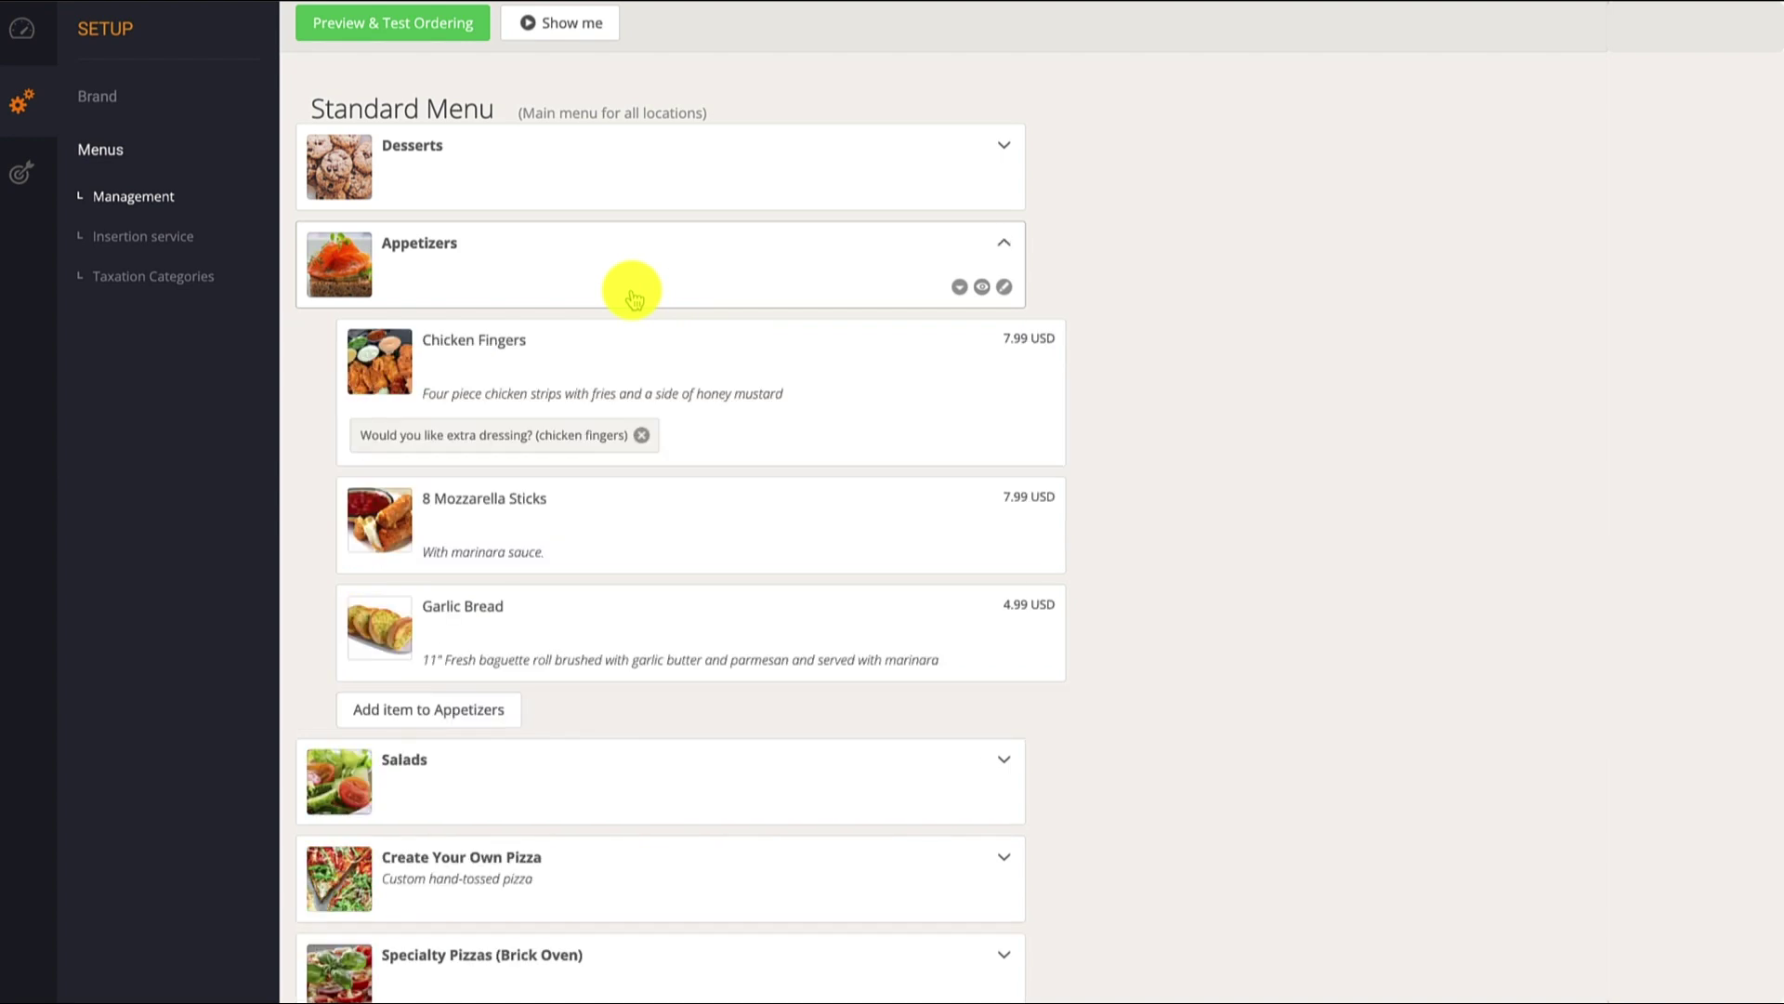
click(632, 296)
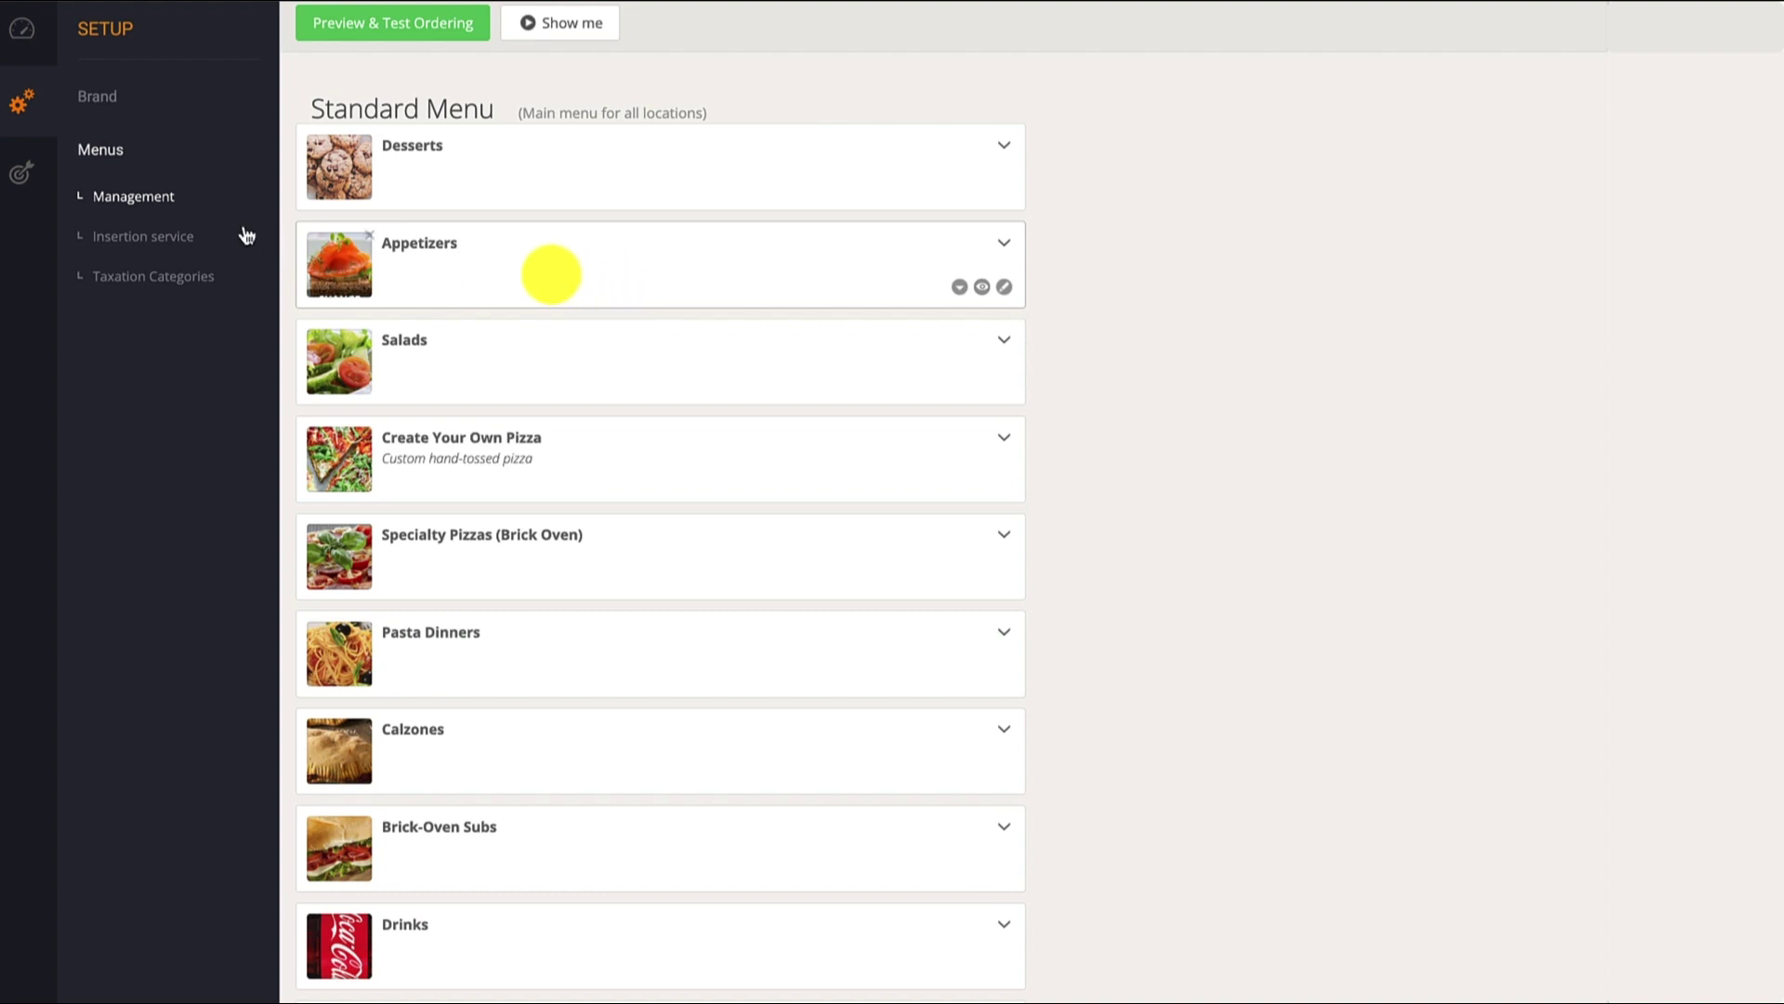
click(161, 206)
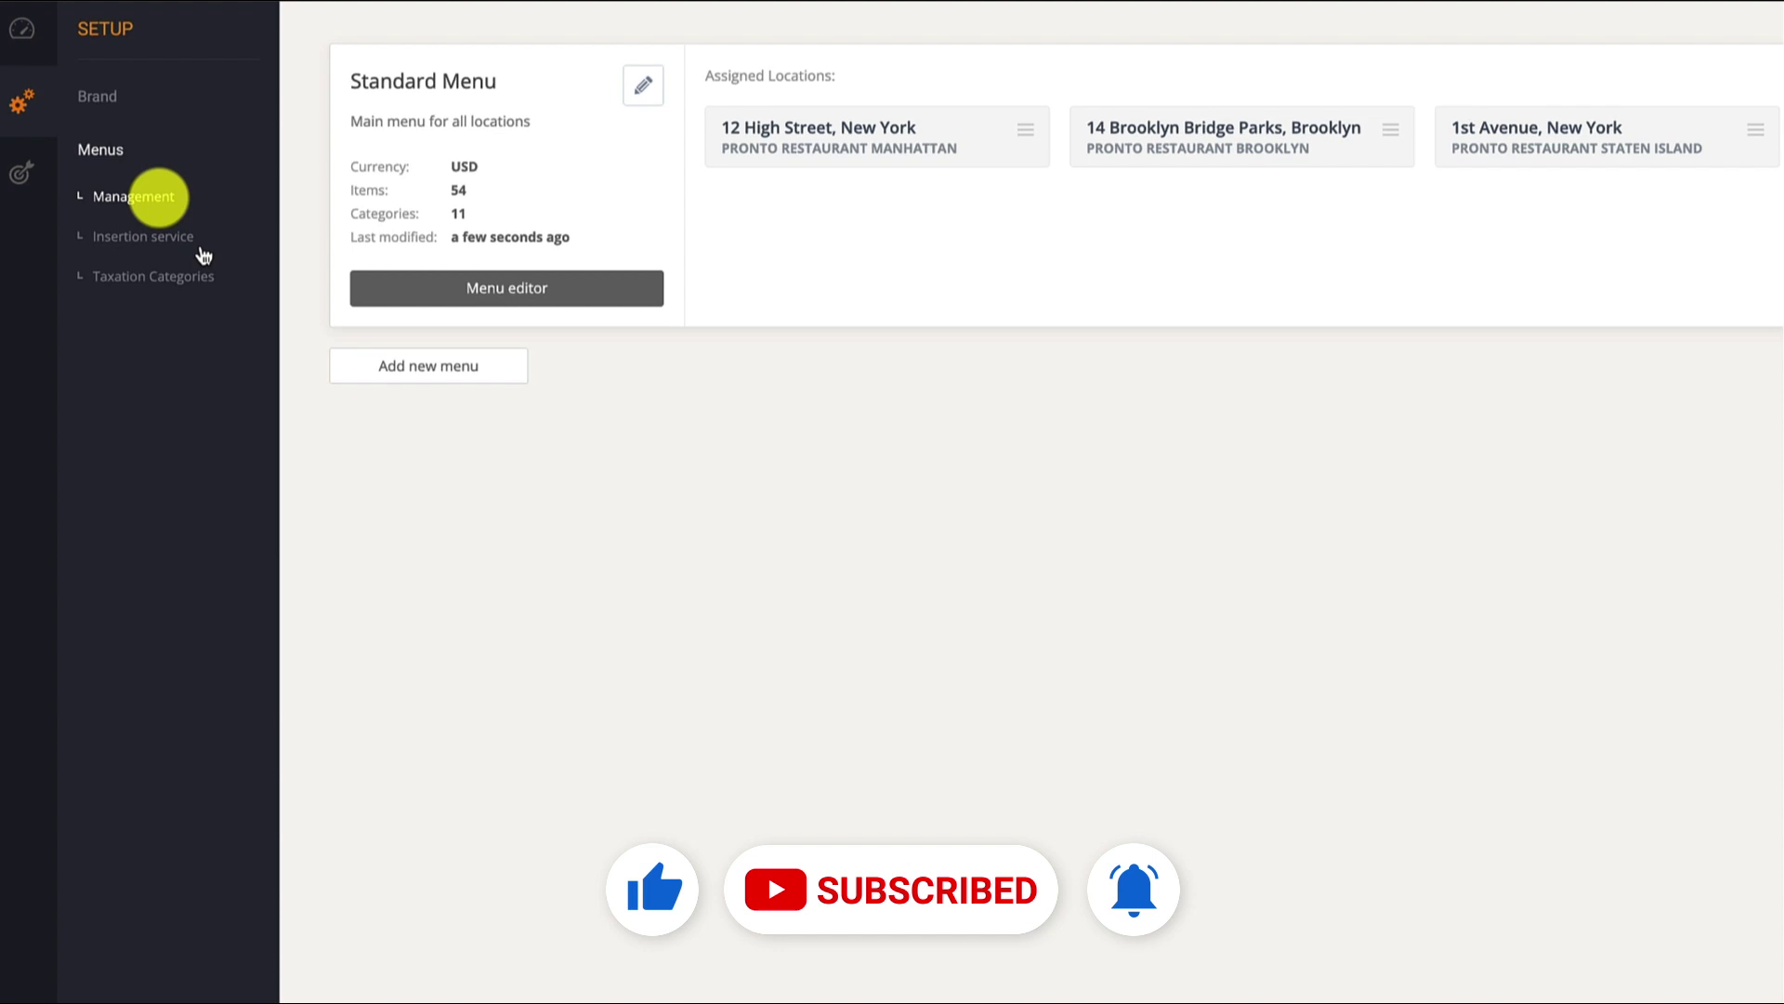
Insert a new empty menu 'Spring Menu' described as 'Spring menu for downtown locations'.
click(363, 374)
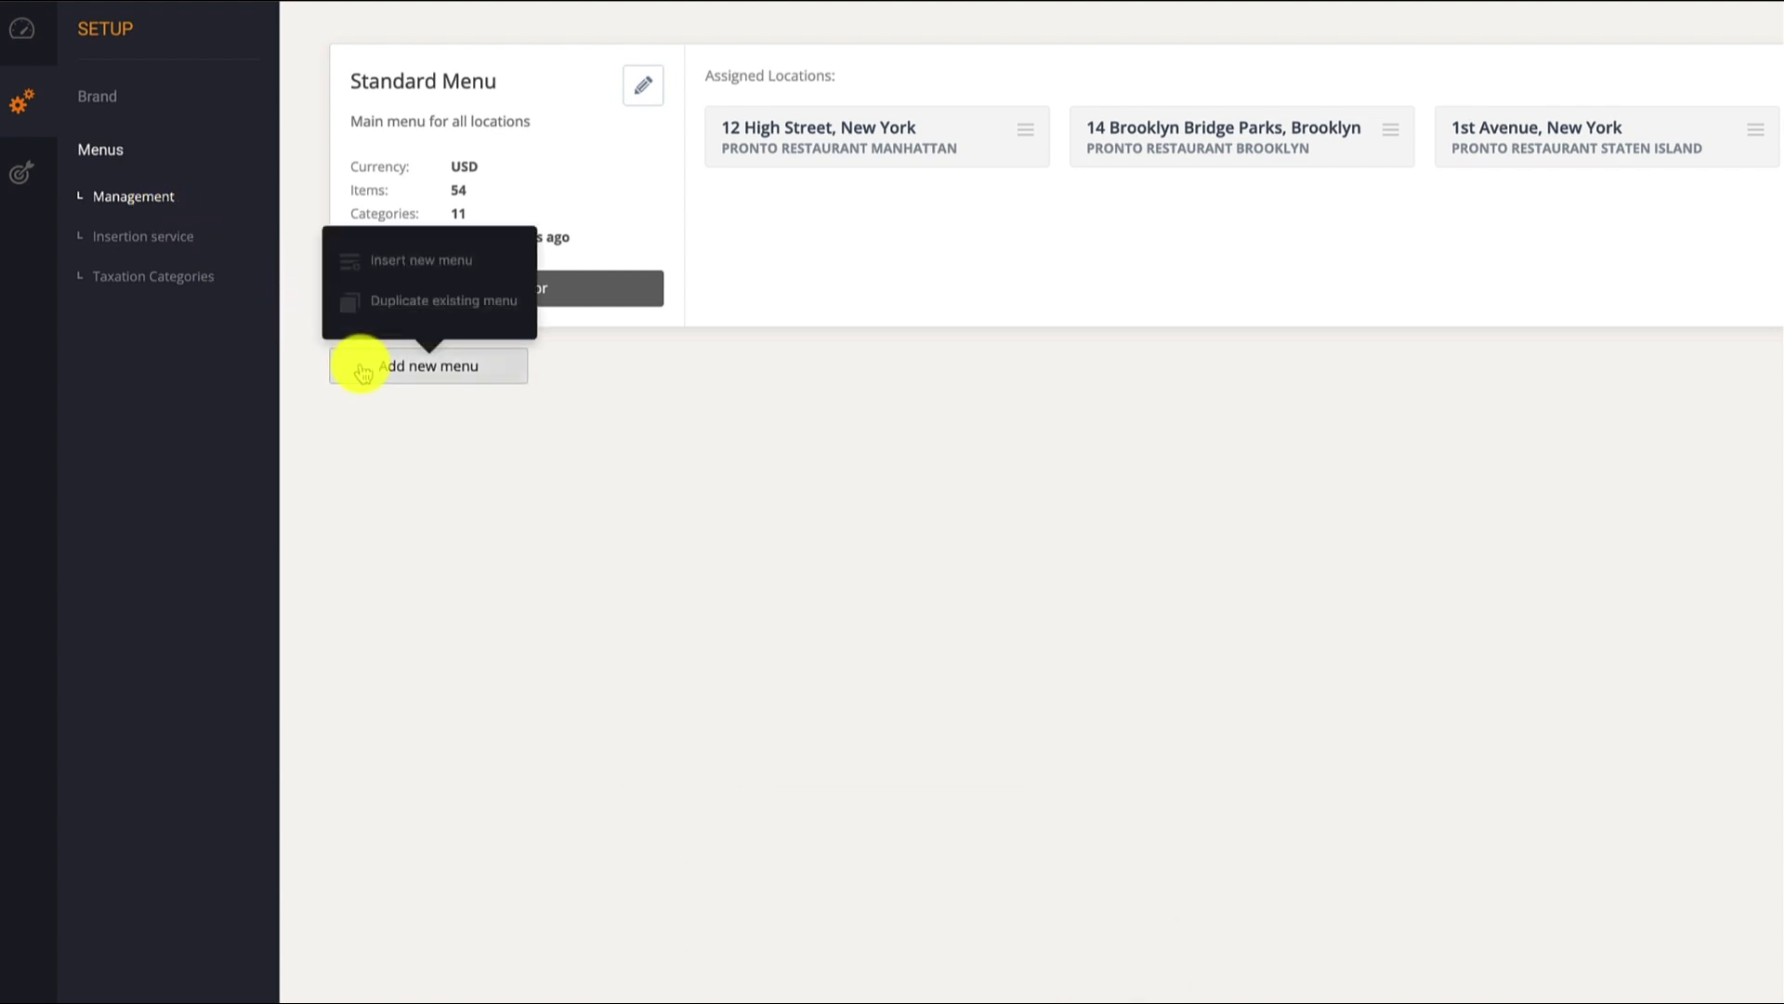
click(403, 265)
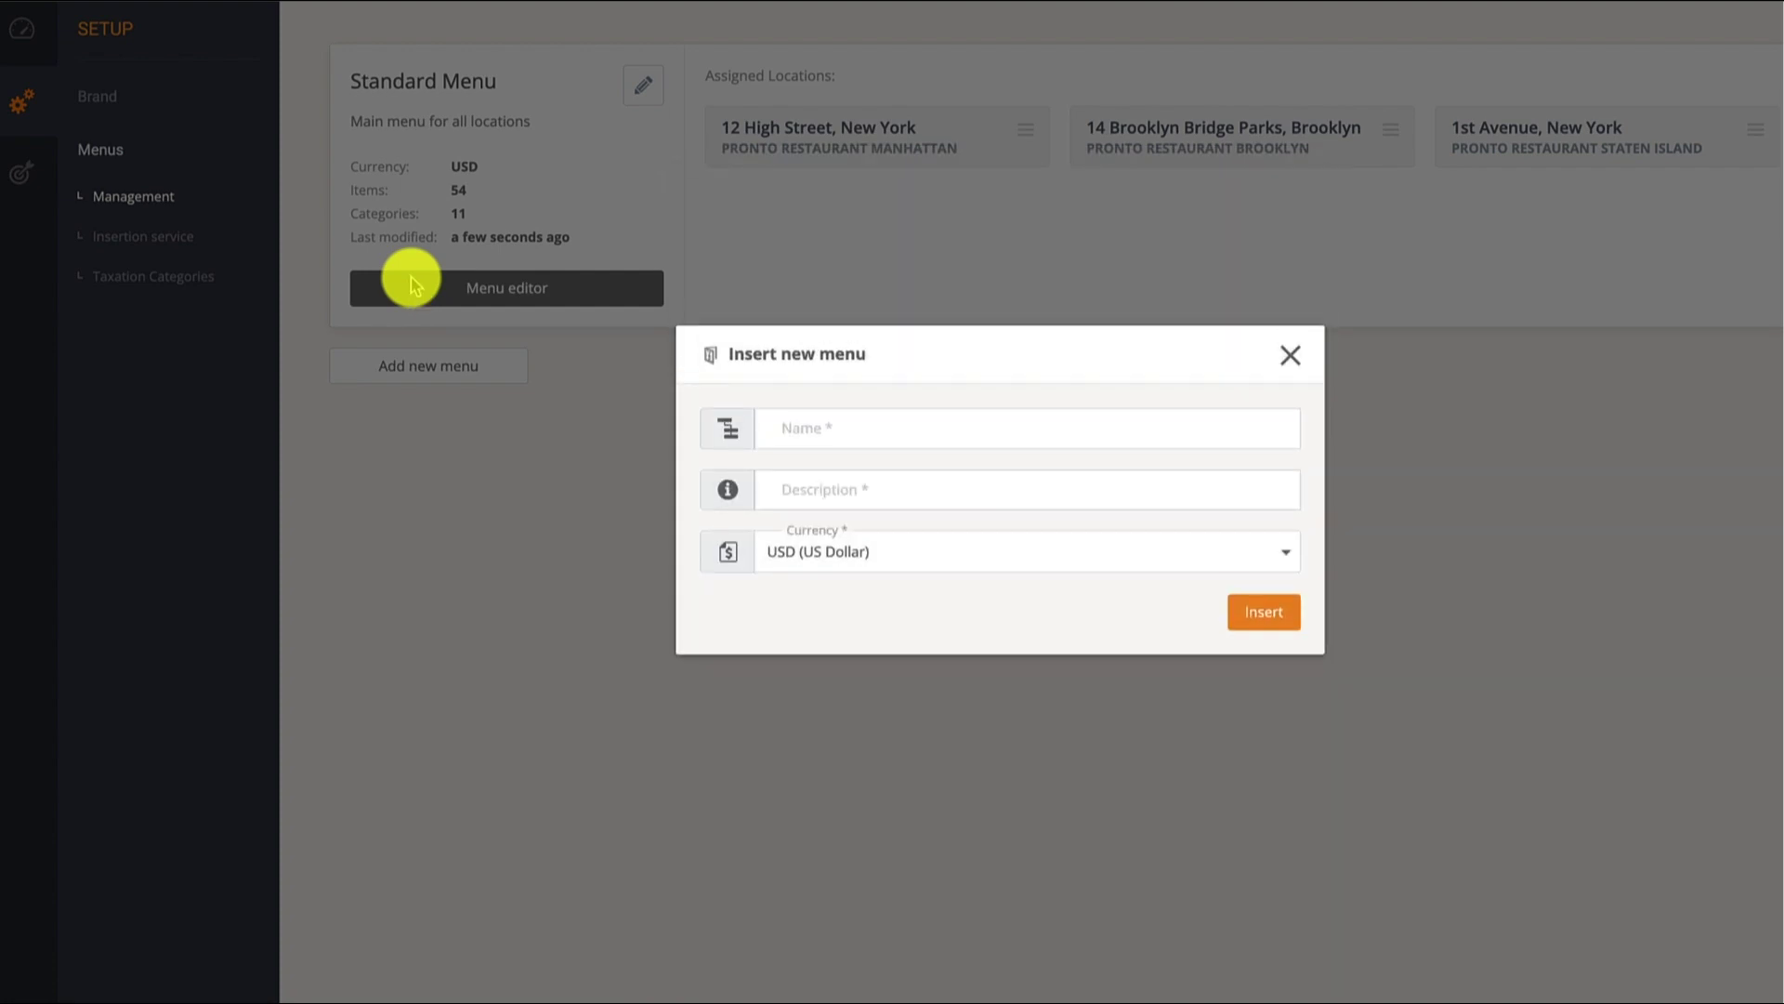
click(786, 423)
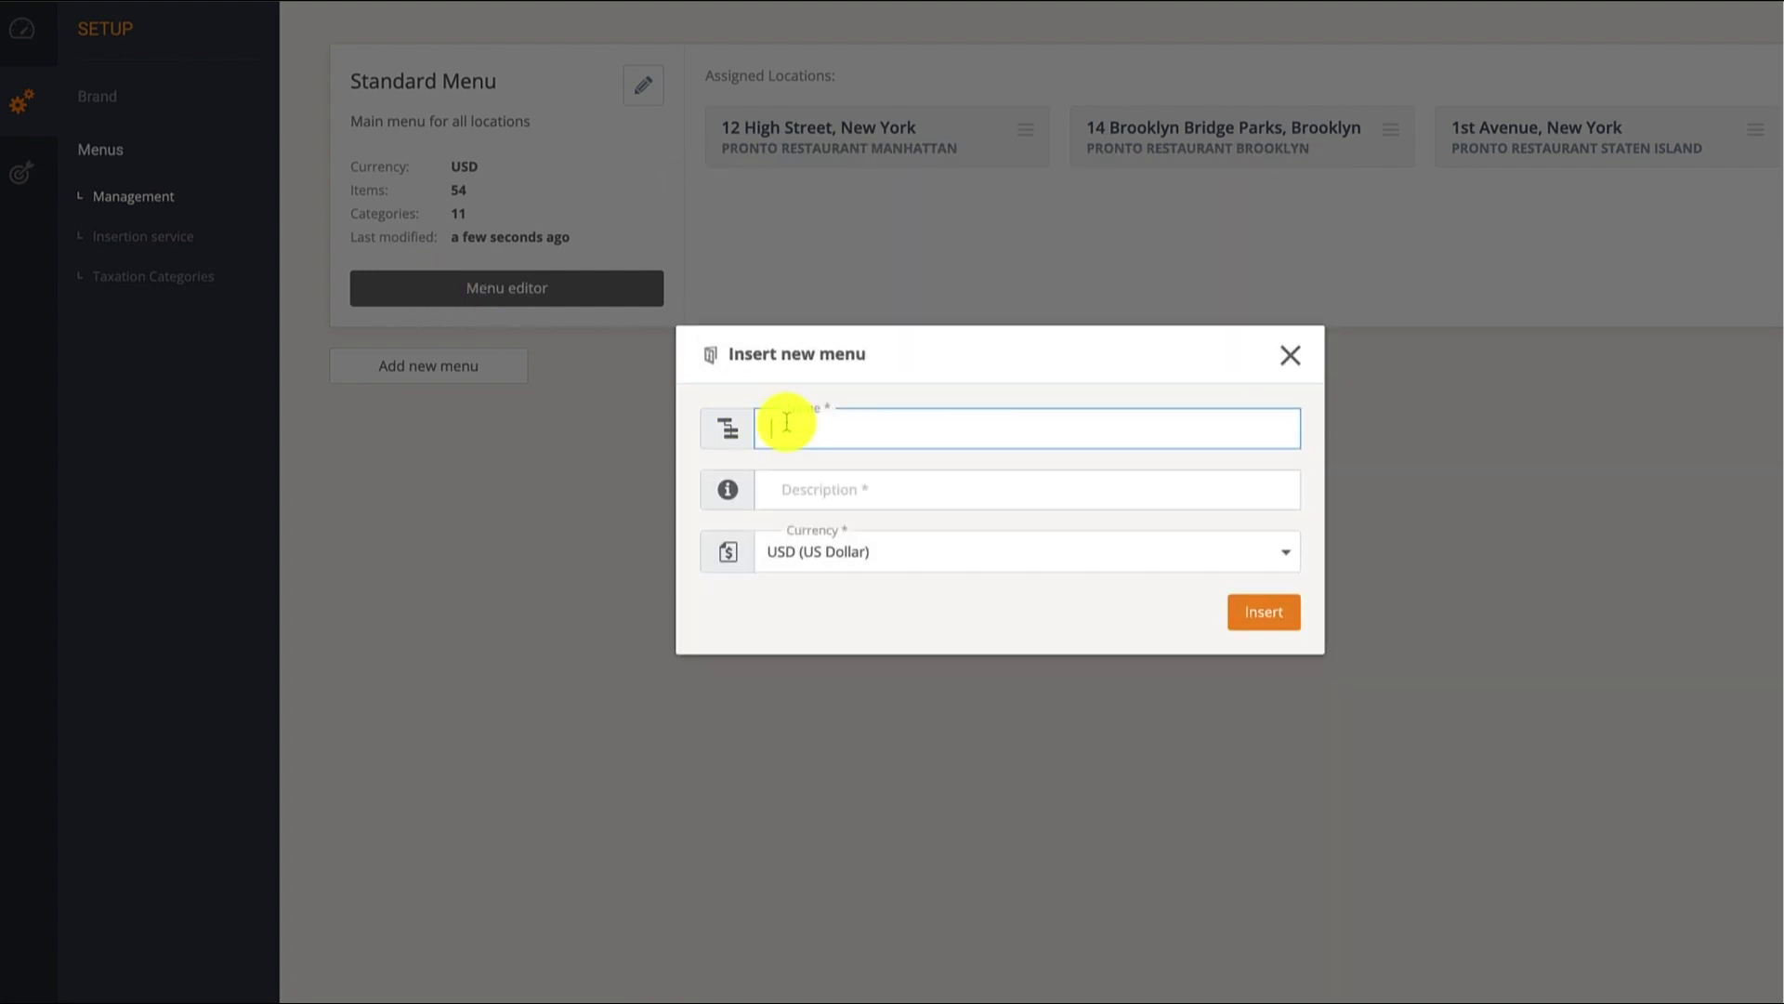
text(Spring Menu)
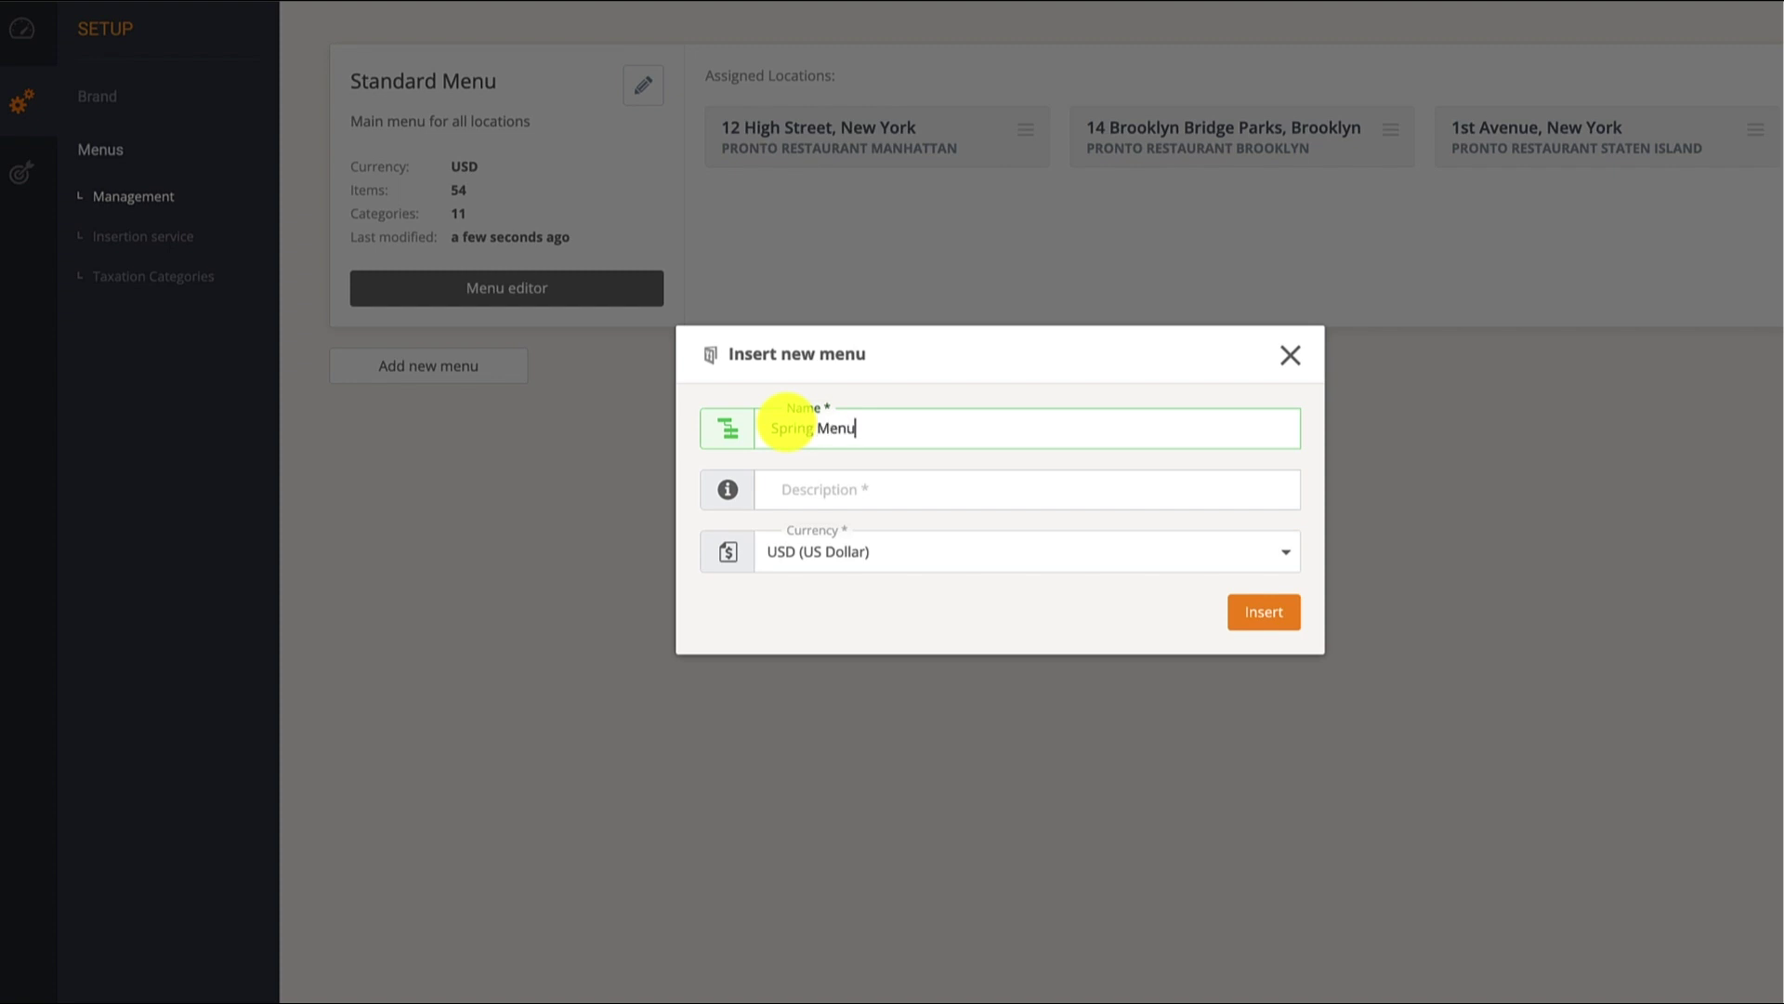
click(778, 489)
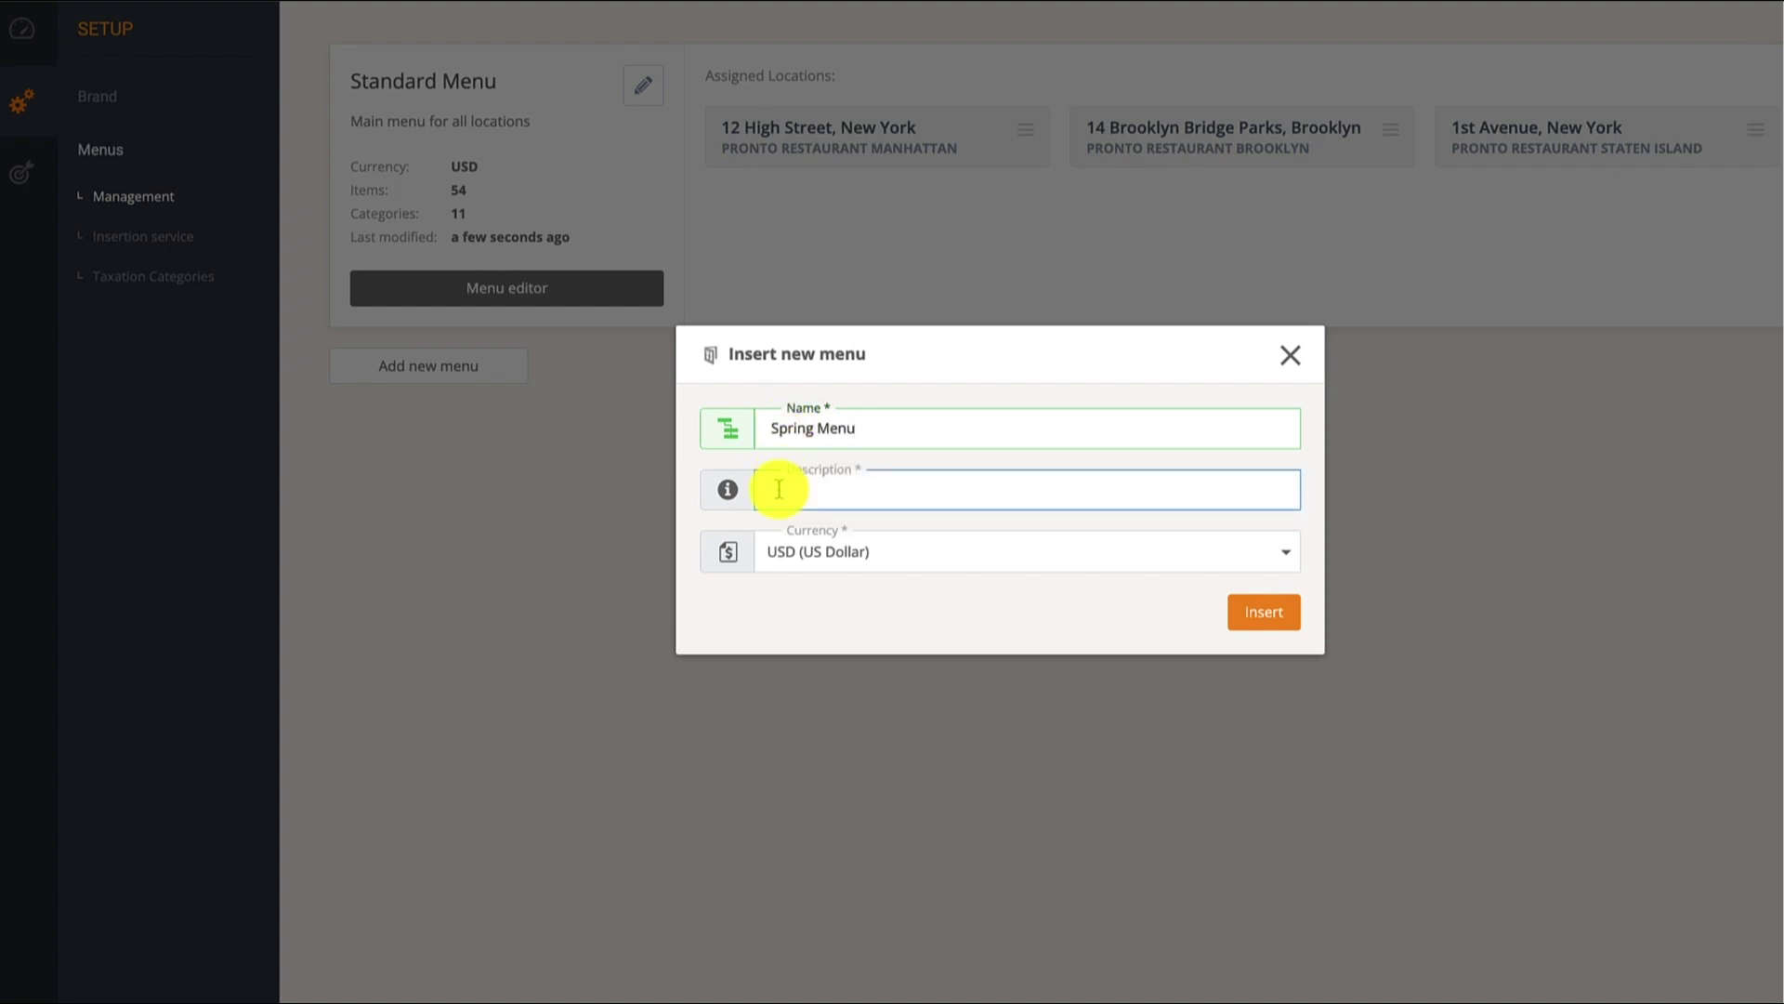
text(Spring menu for do)
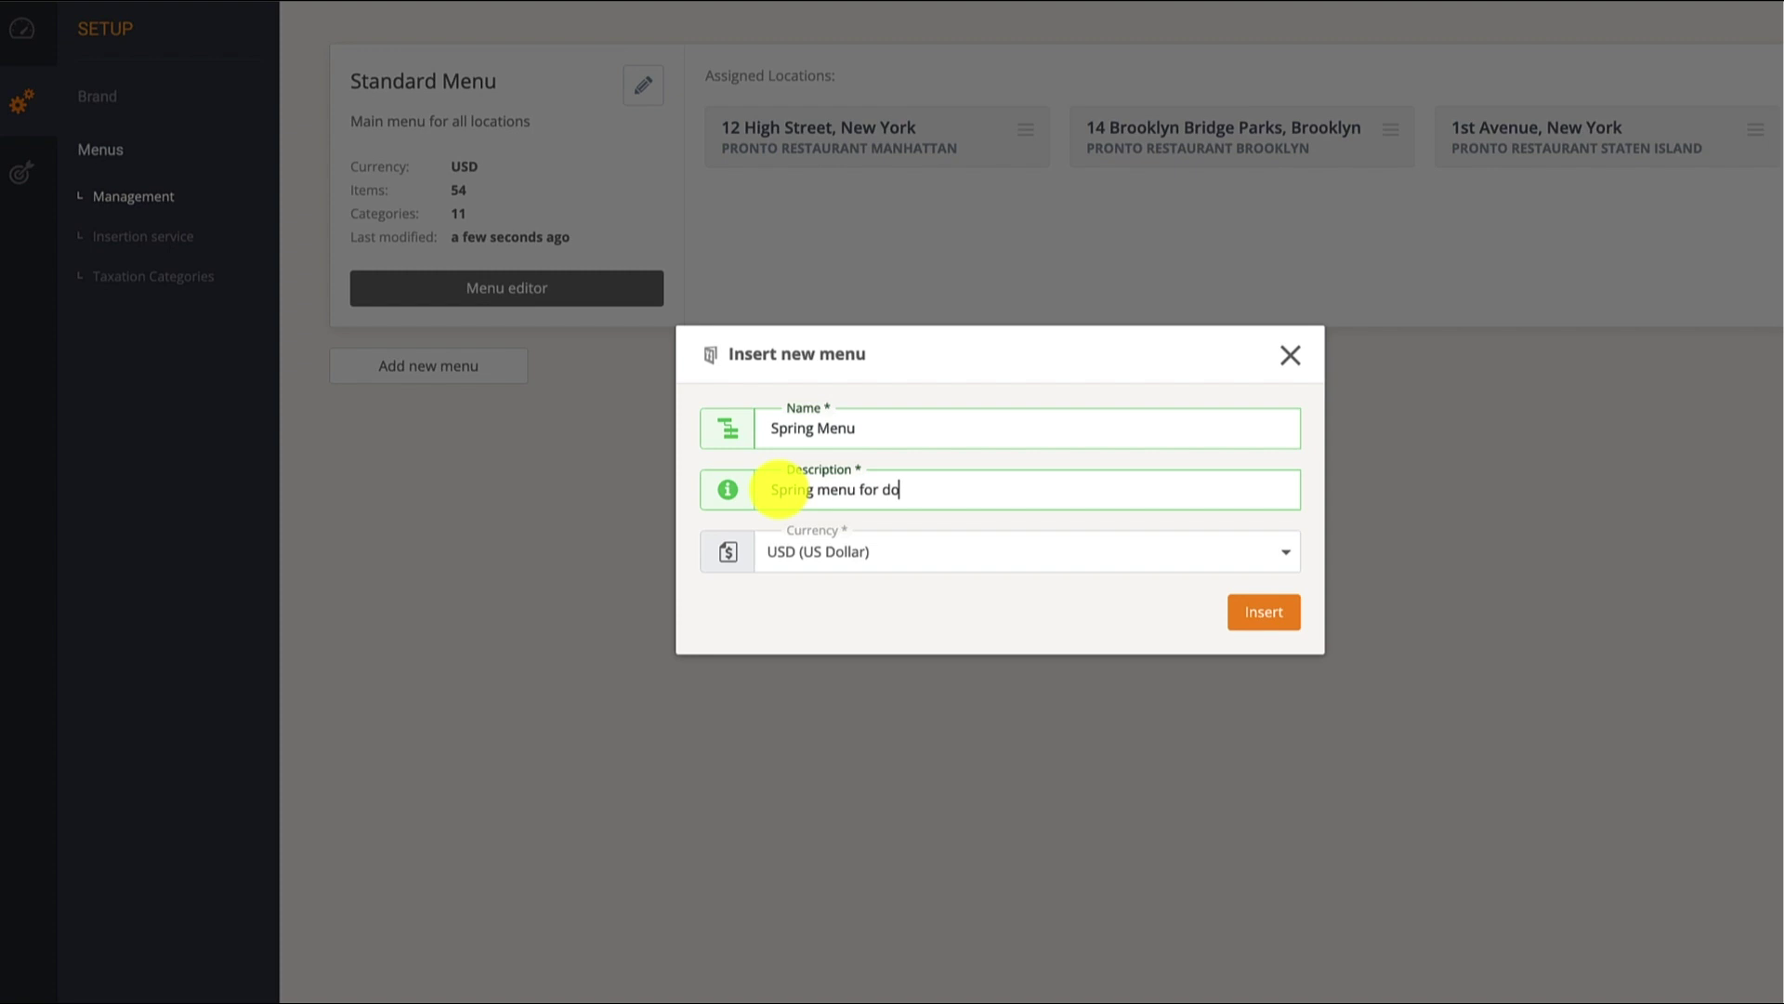
text(wntown locations)
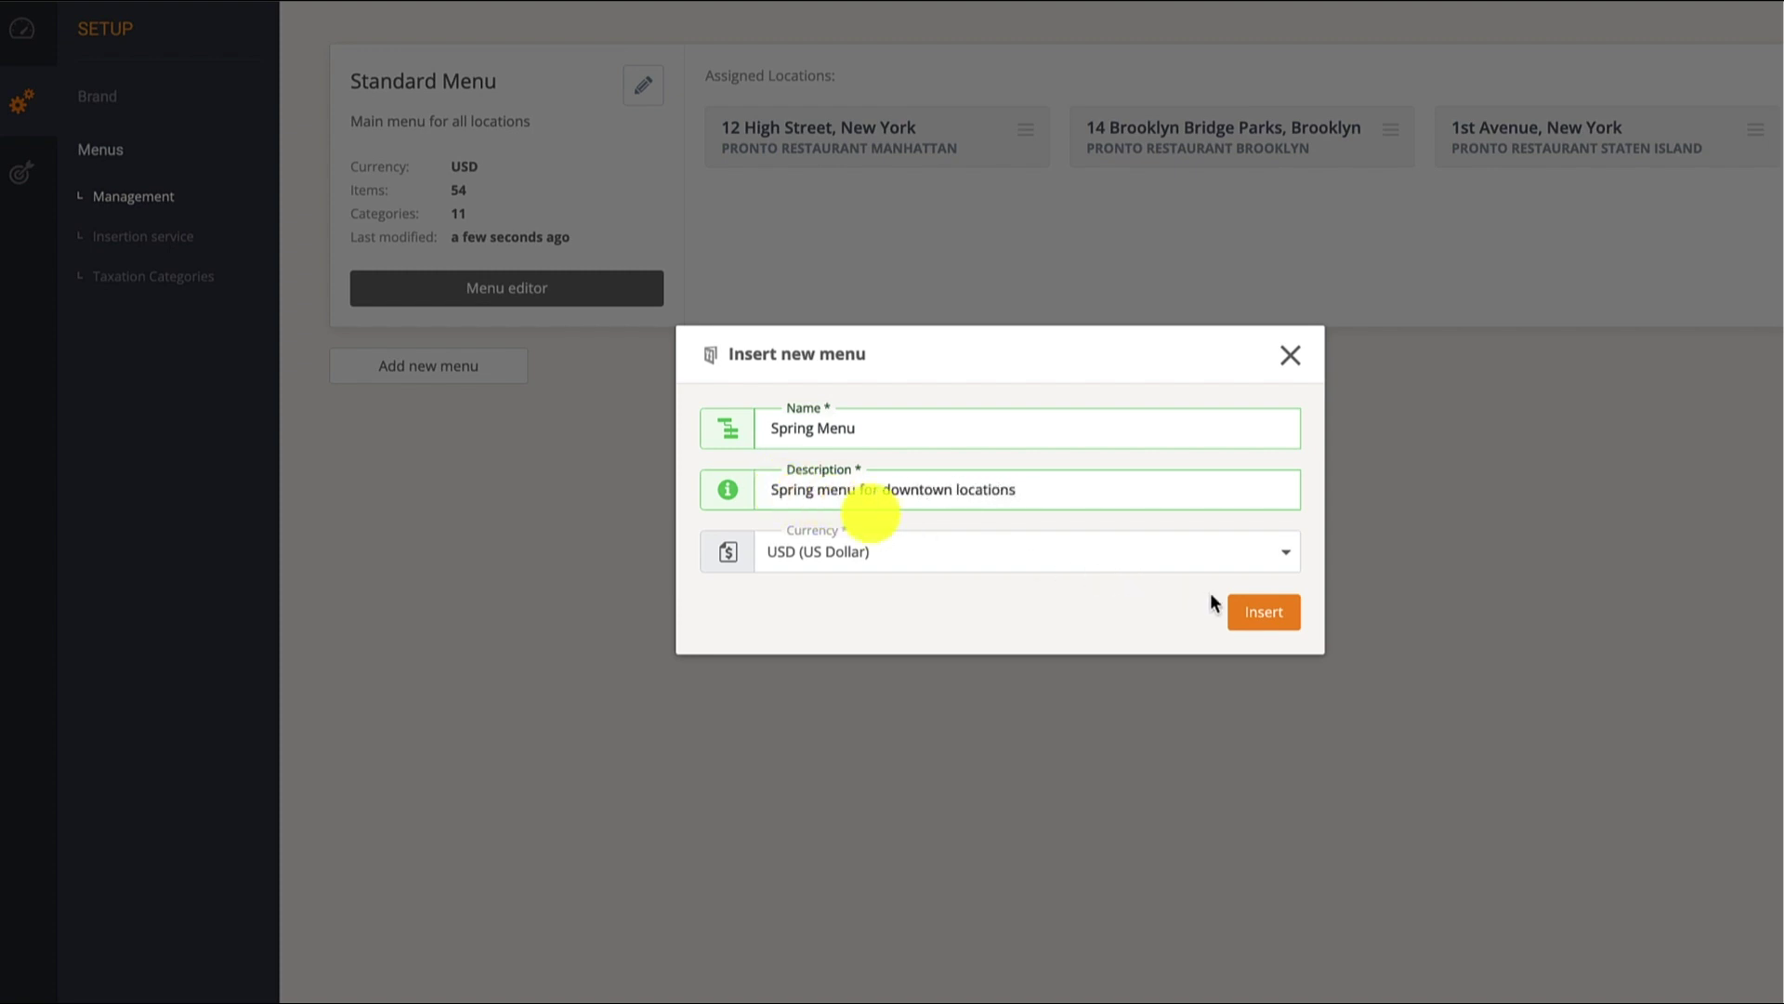
click(1261, 613)
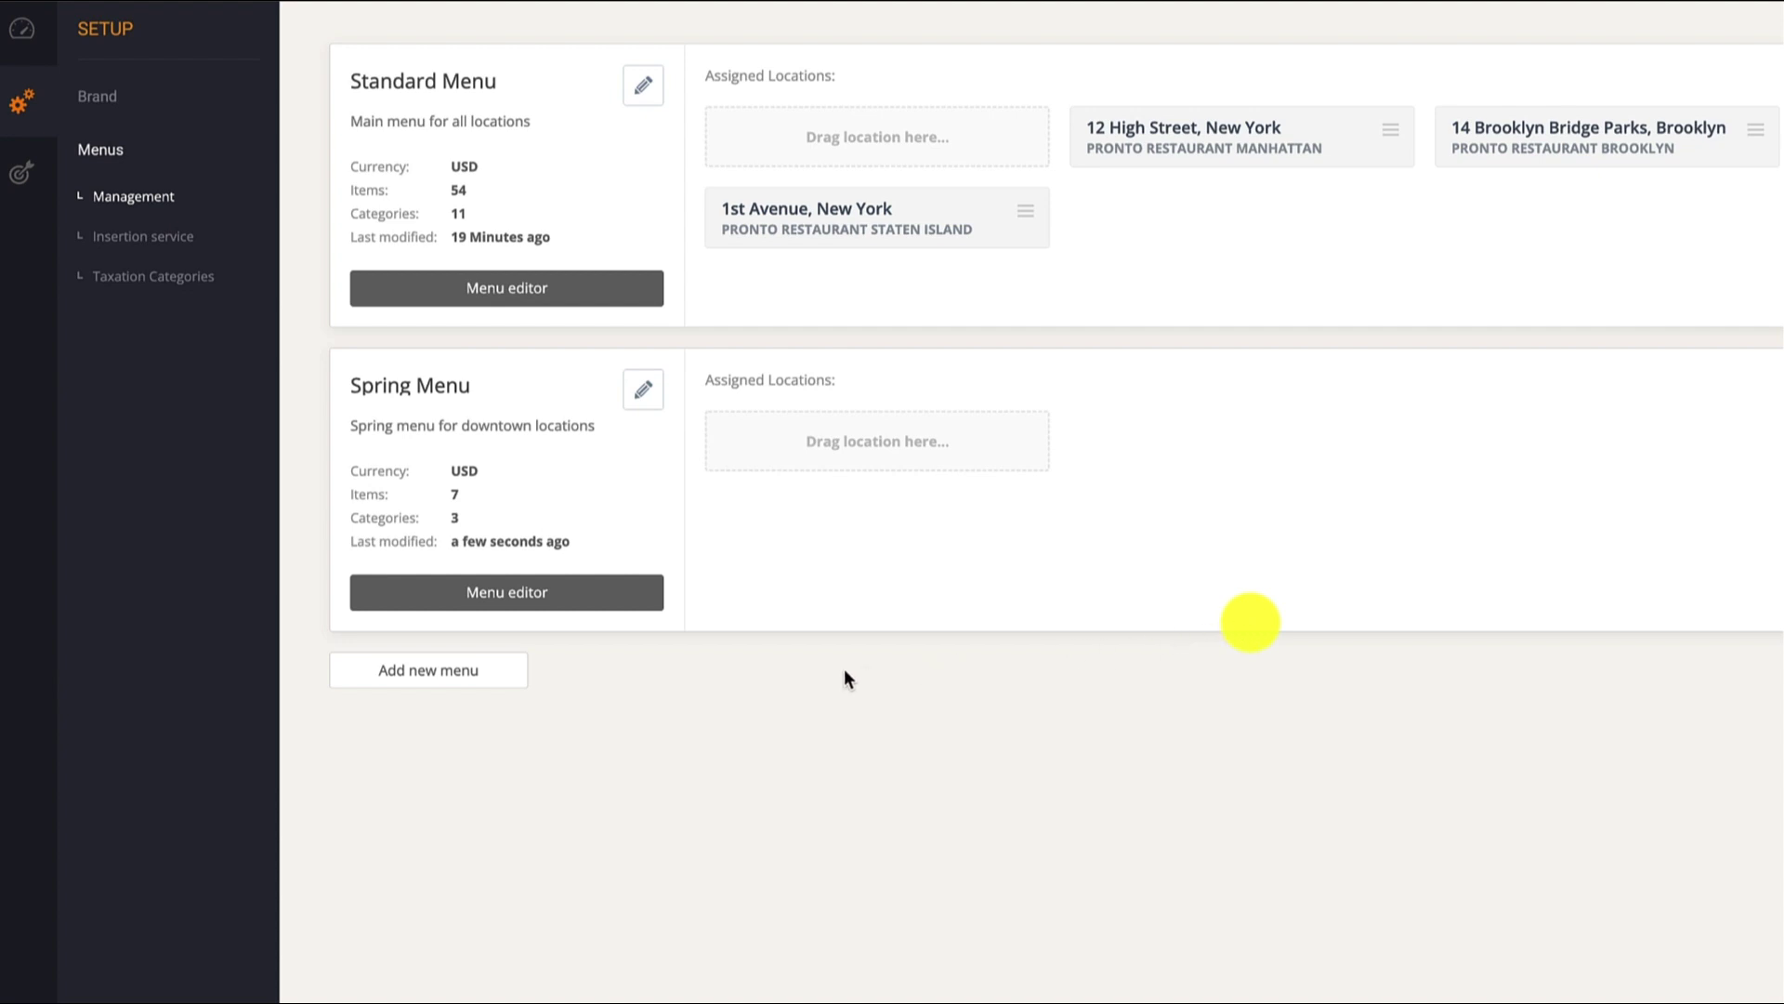
Duplicate Standard Menu to create 'Copy of Standard Menu'.
click(513, 671)
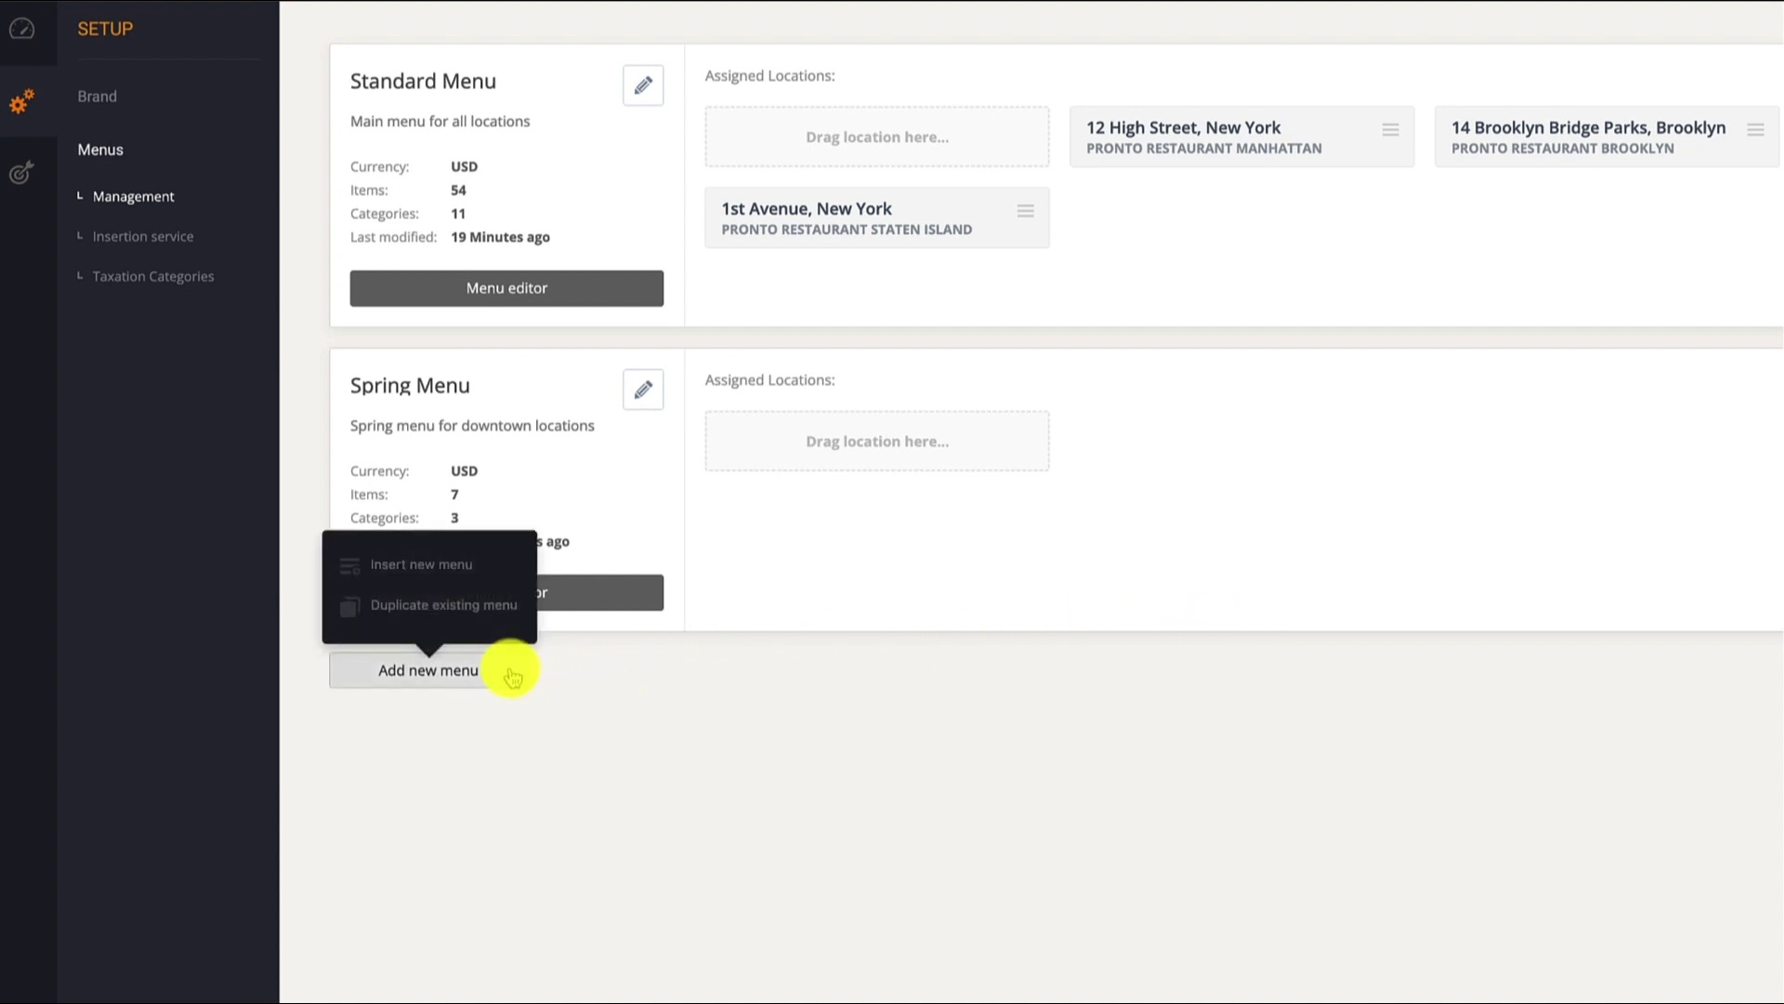
click(508, 615)
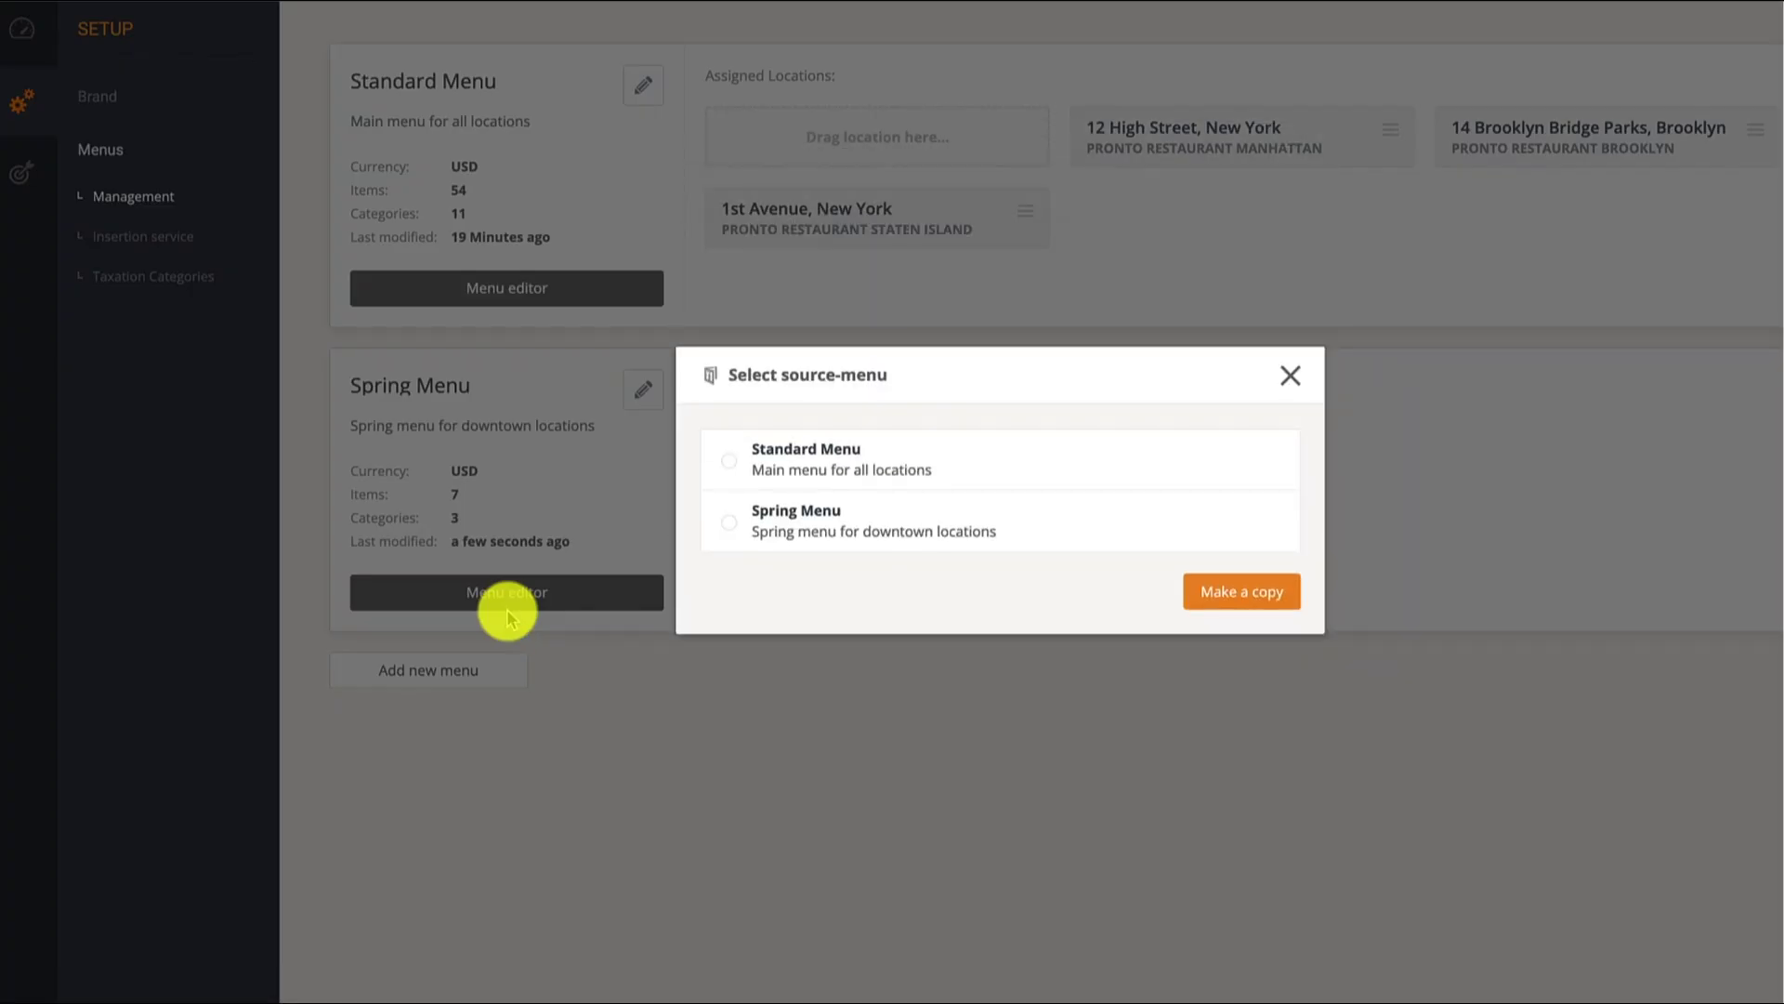
click(735, 465)
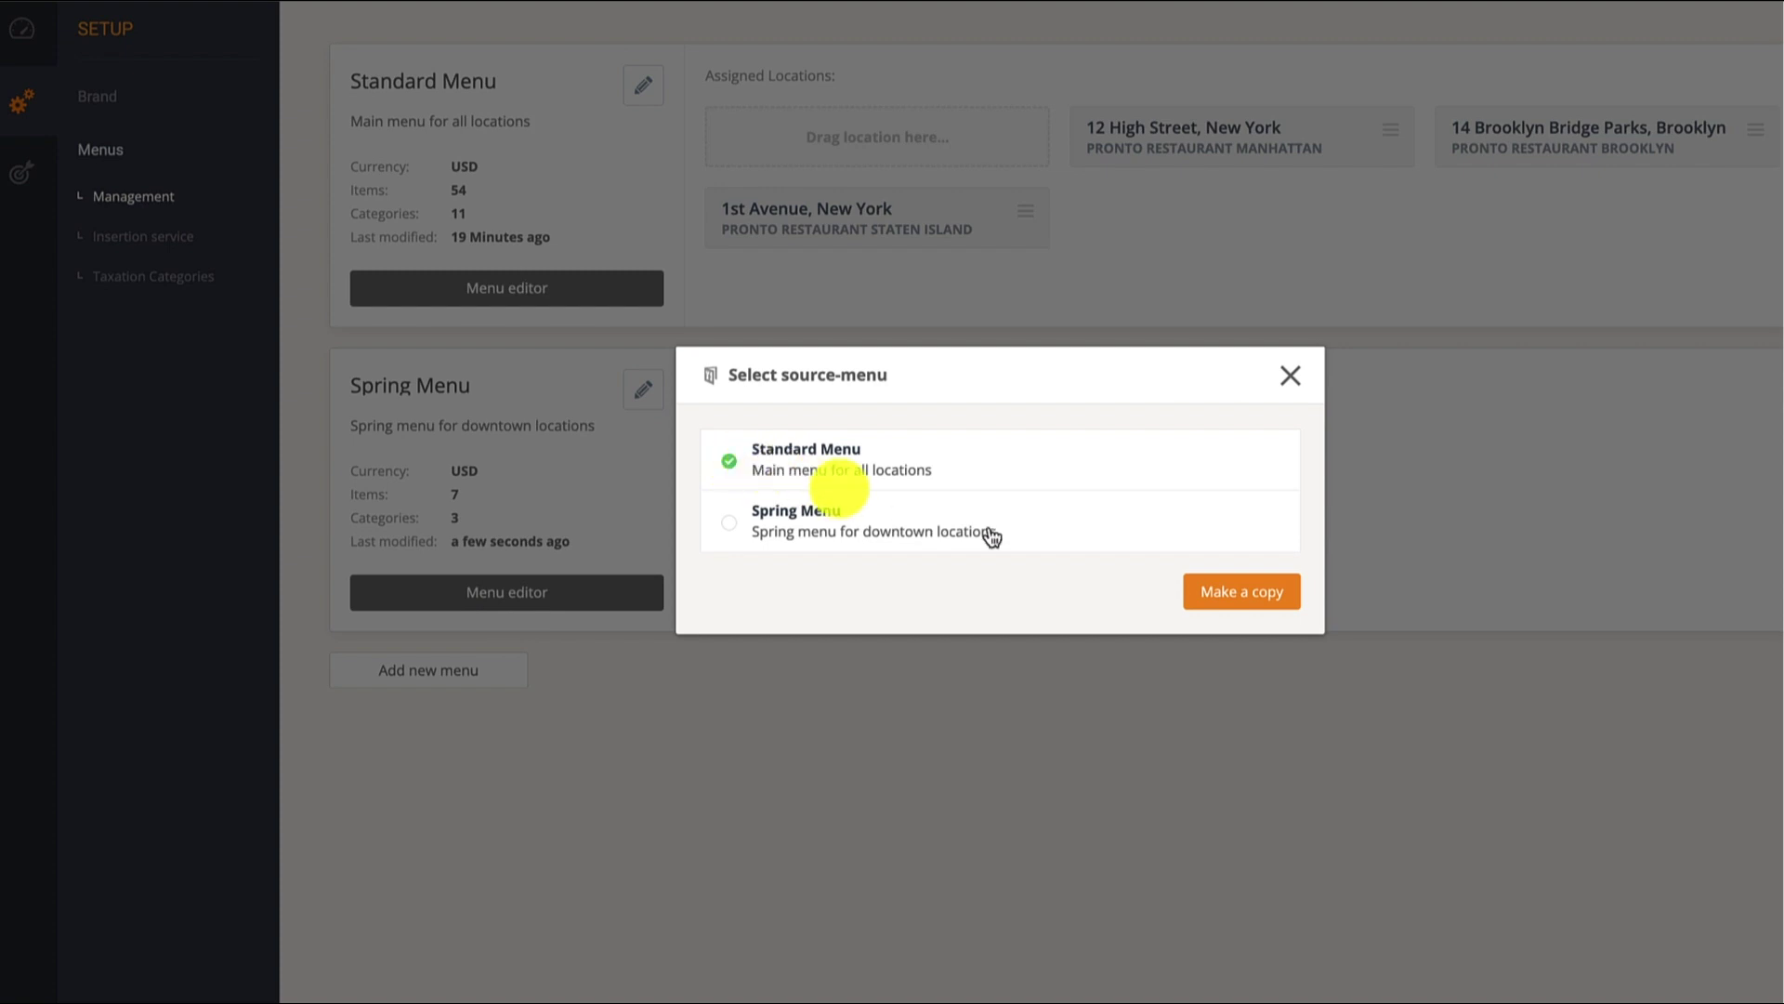
click(1209, 591)
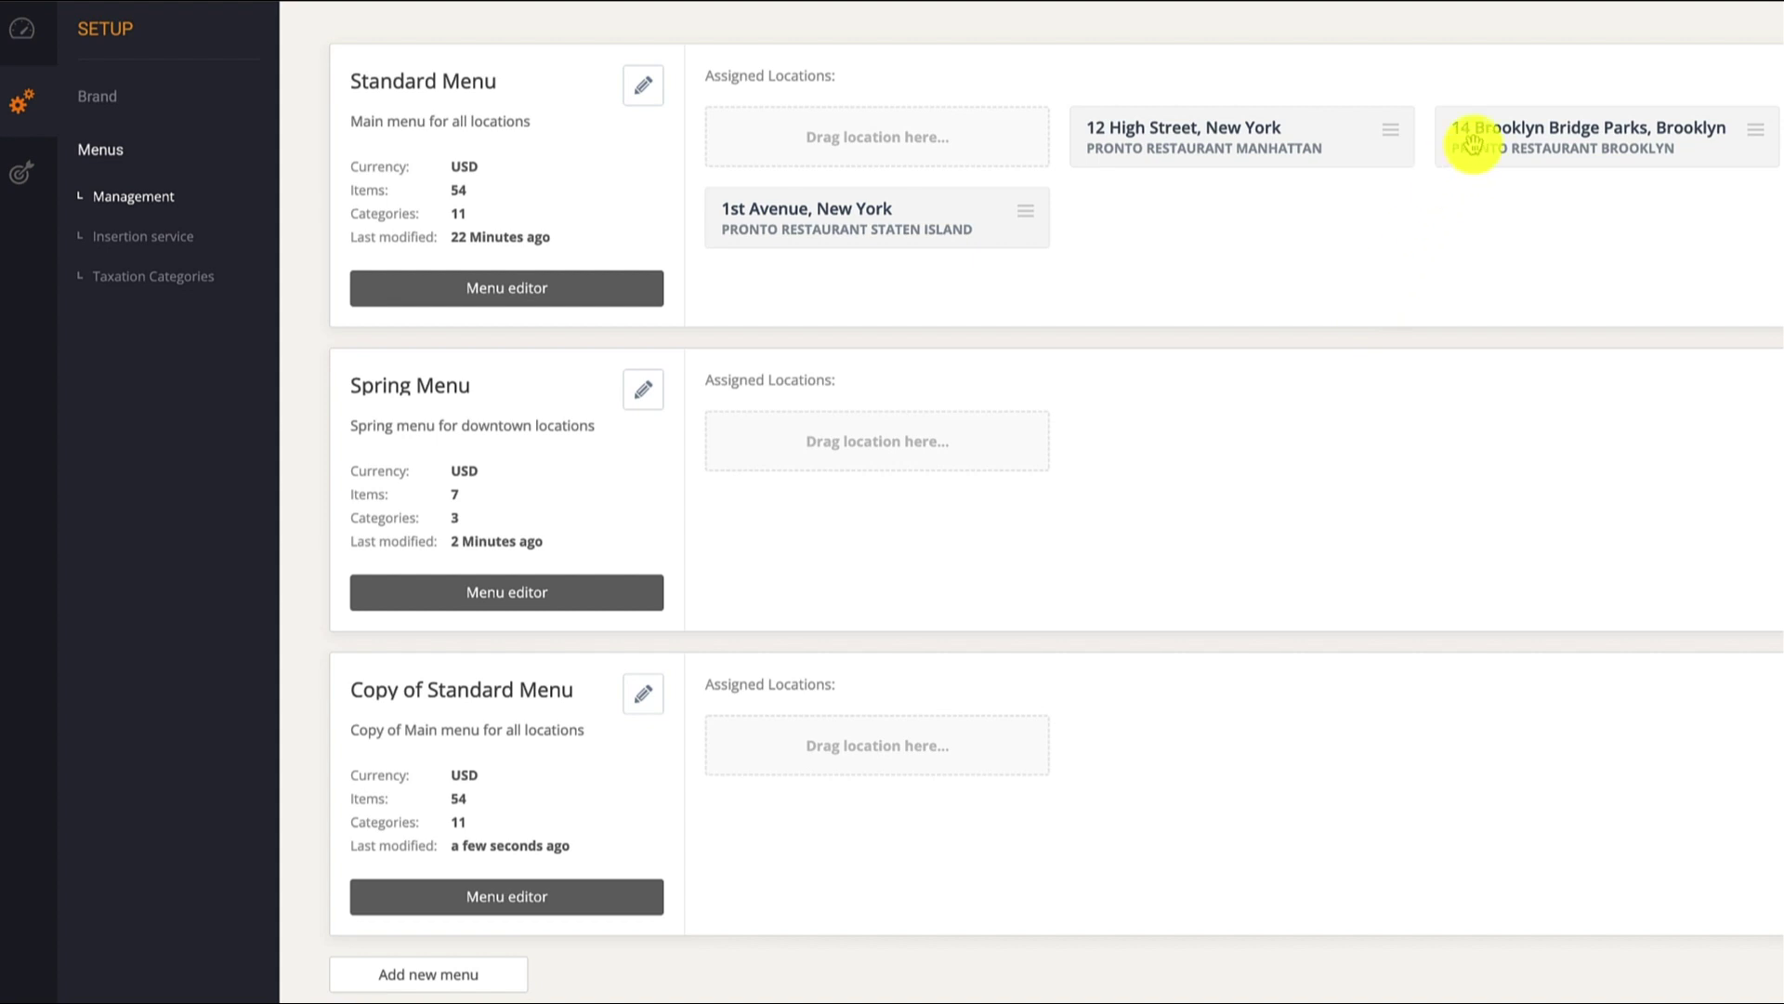
Move the 14 Brooklyn Bridge Parks location card from Standard Menu onto Spring Menu.
mouse_move(1474, 141)
mouse_down()
mouse_move(942, 422)
mouse_move(776, 446)
mouse_up()
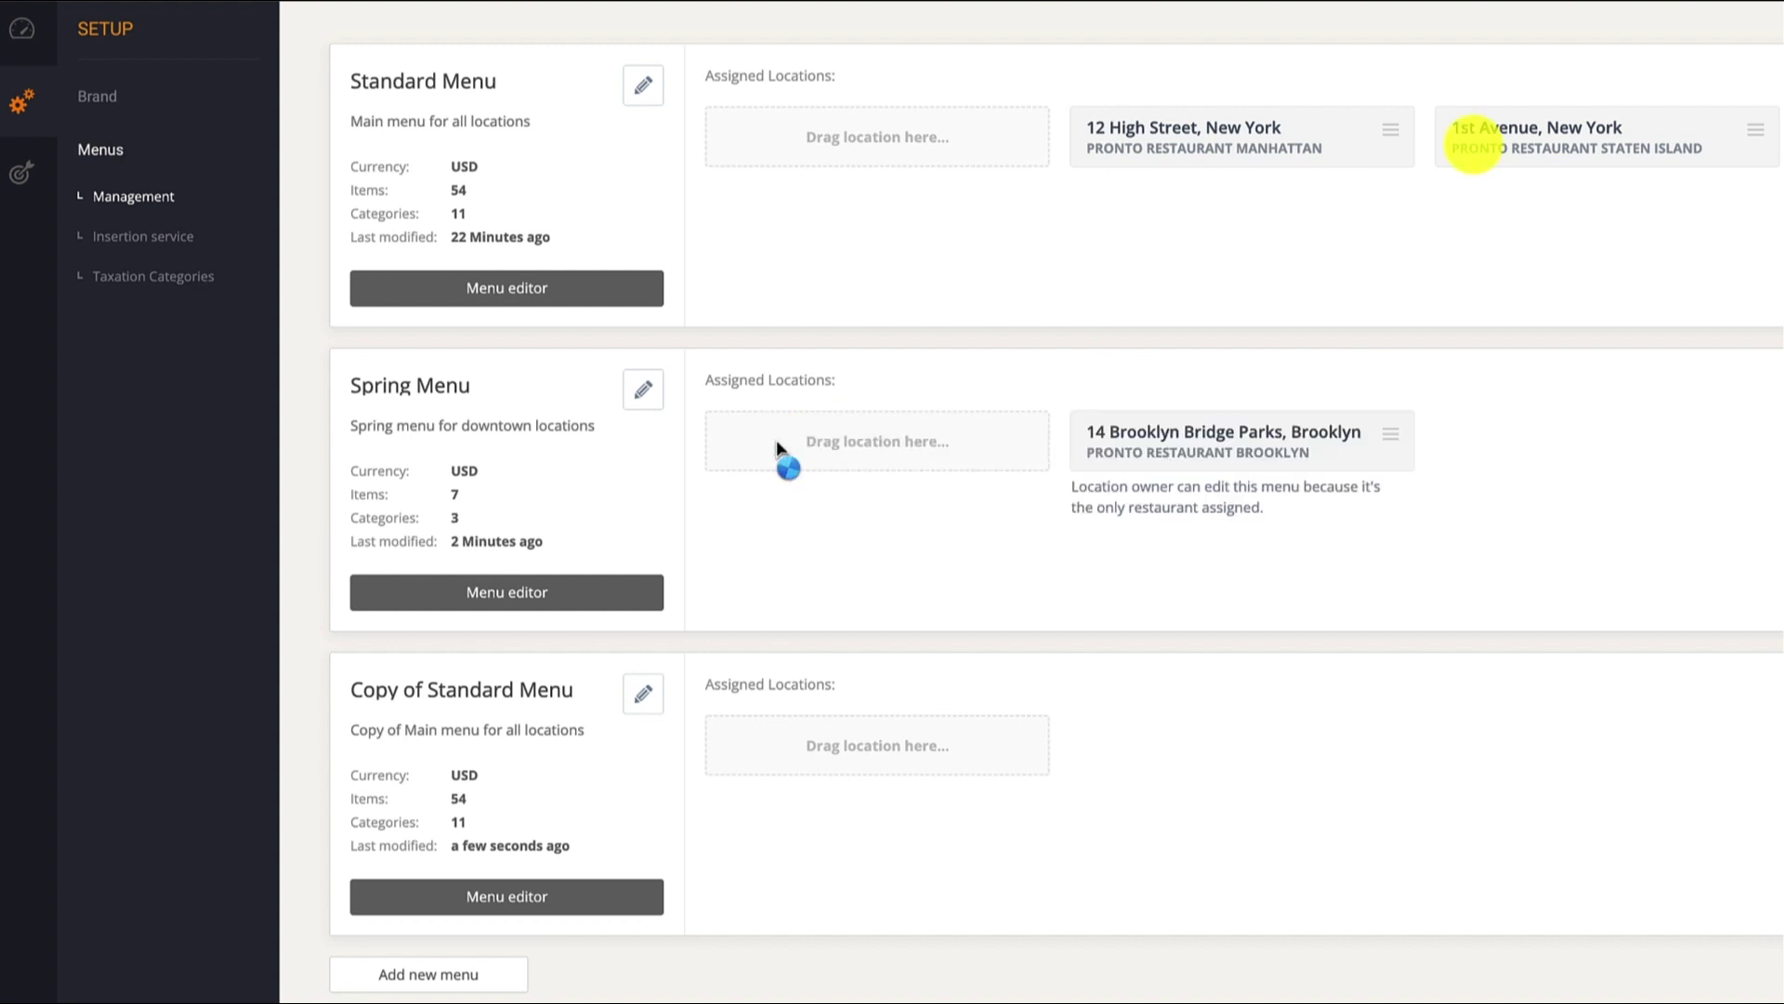